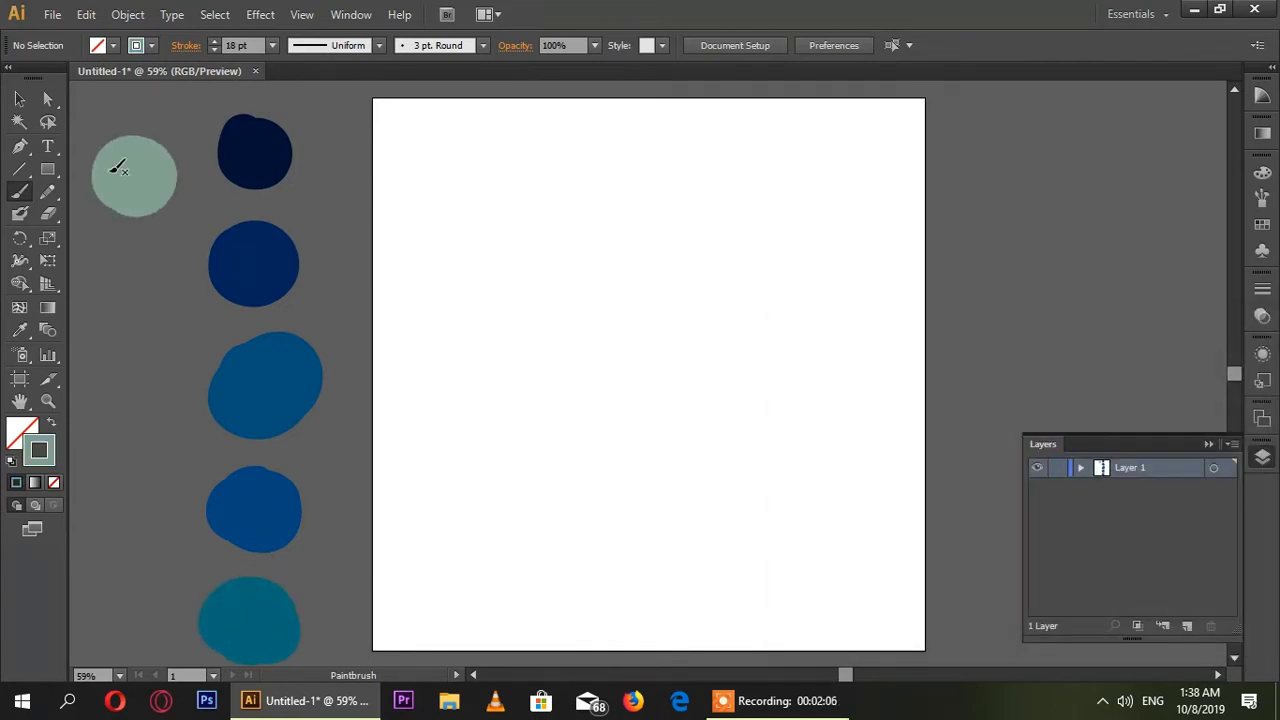
Paint a closed wavy hill along the artboard bottom with a 1 pt brush and fill it navy.
click(272, 45)
click(293, 128)
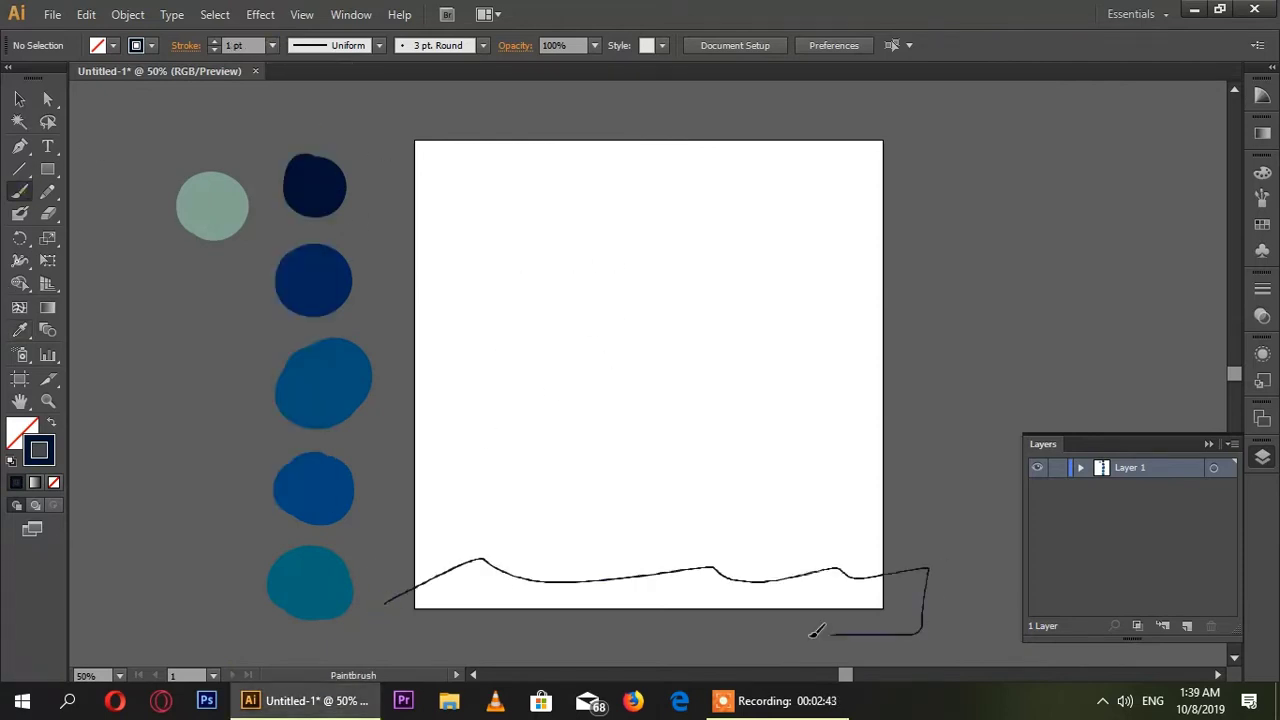
drag(400, 597, 412, 588)
key(v)
click(400, 600)
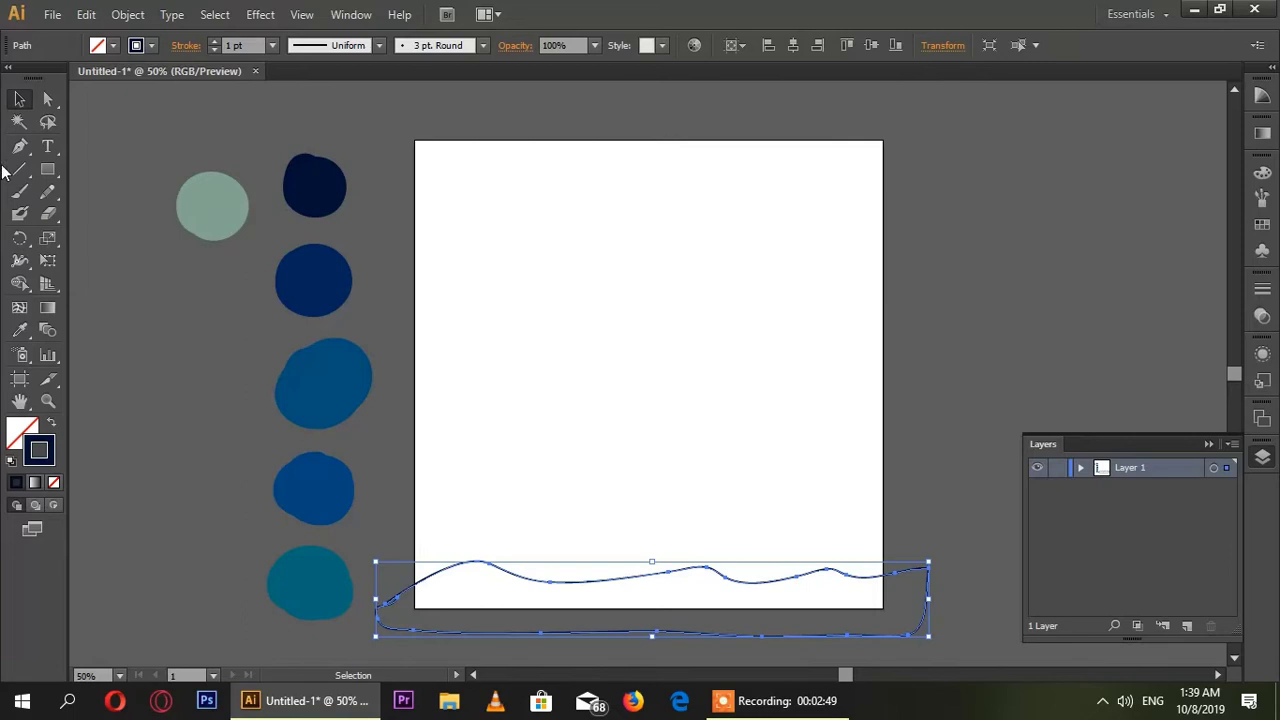
click(53, 423)
click(180, 241)
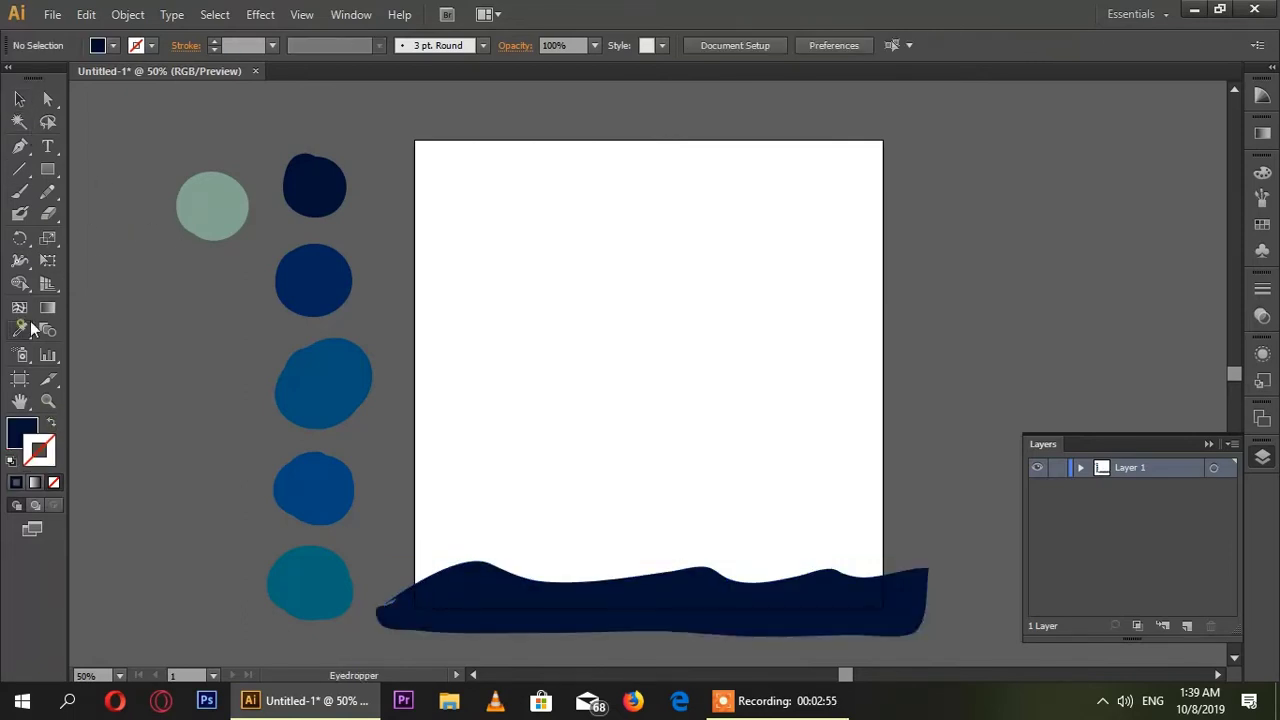
Sample teal from a swatch circle as the stroke colour, with a 1 pt brush.
click(310, 580)
key(shift+x)
key(b)
click(271, 45)
click(293, 128)
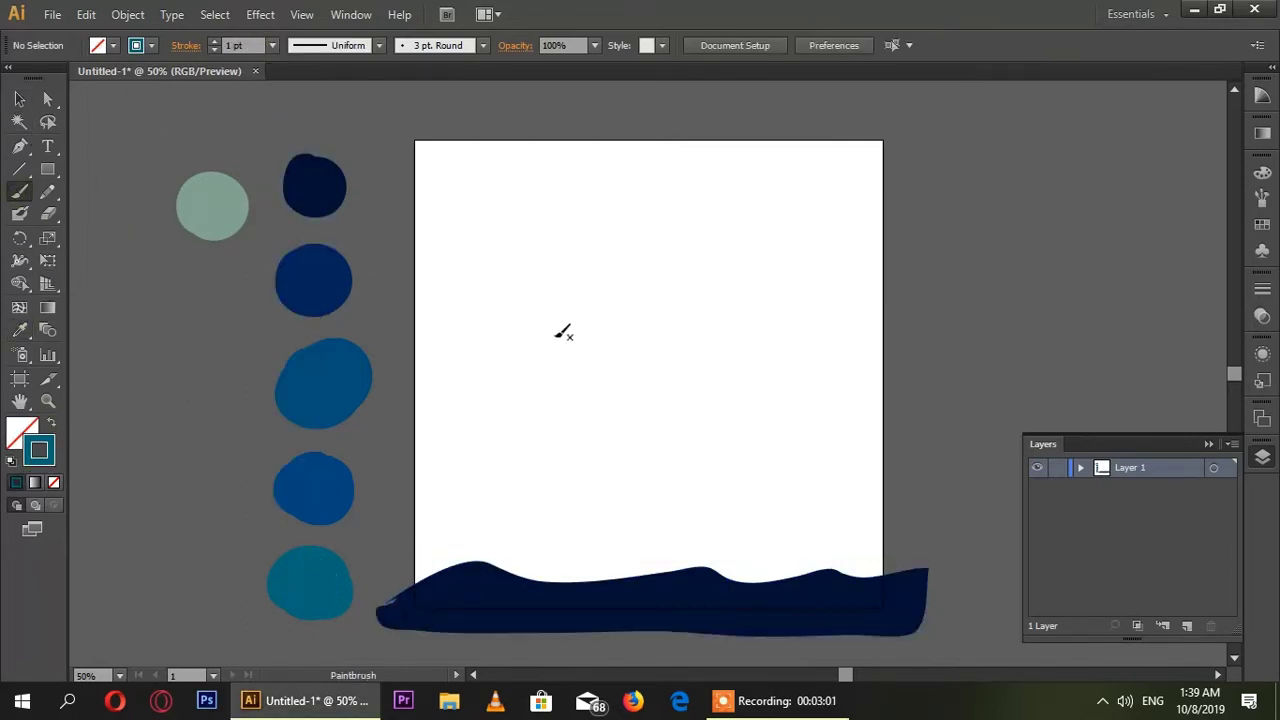
On a new Layer 2, paint a teal hill outline above the navy hill and swap it to a fill.
click(1187, 625)
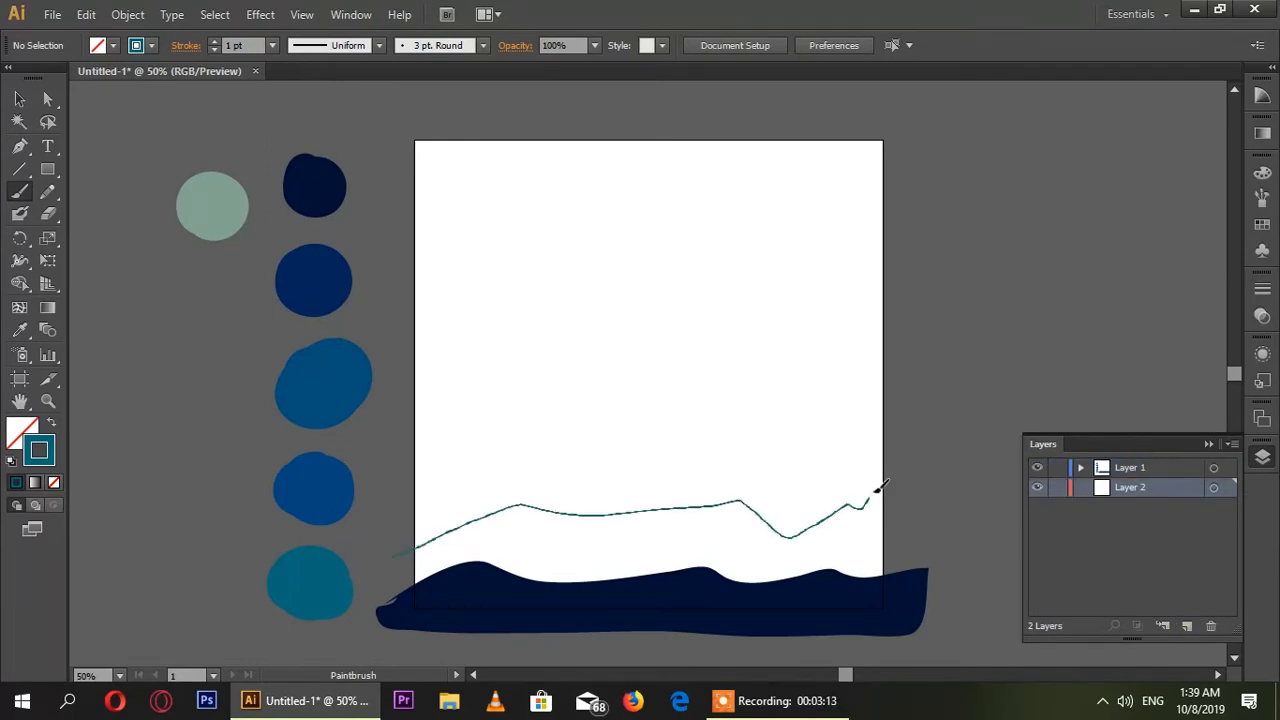
drag(397, 557, 405, 550)
key(v)
click(543, 514)
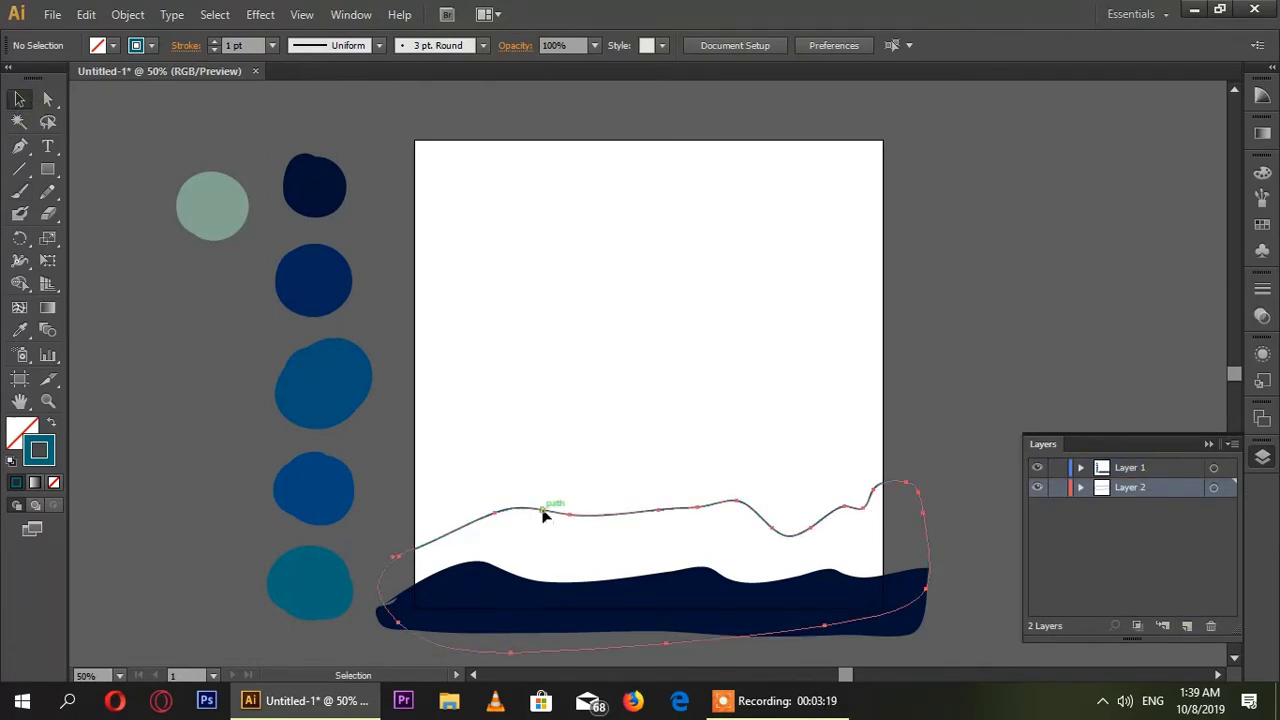
key(shift+x)
click(172, 380)
Sample blue from a swatch circle as the stroke colour, with a 1 pt brush.
click(316, 308)
key(shift+x)
key(b)
click(271, 45)
click(293, 128)
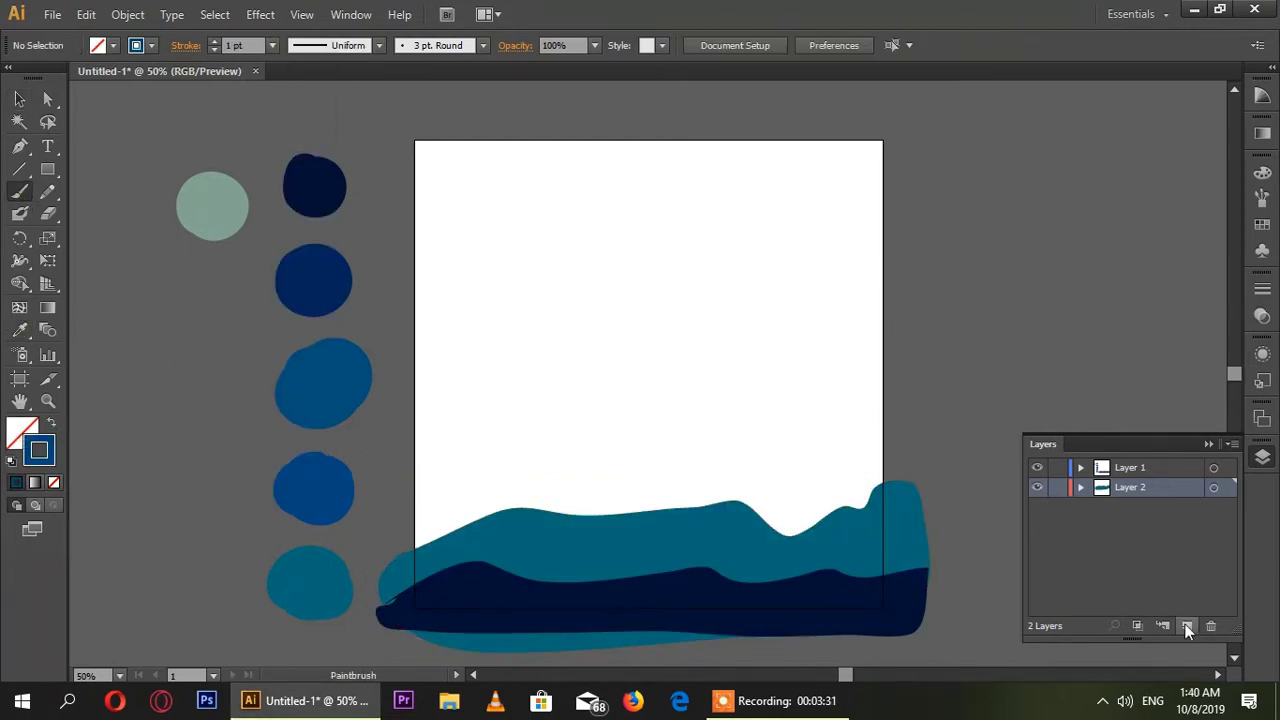
On a new Layer 3, paint a taller blue hill above the teal one and fill it blue.
click(1187, 626)
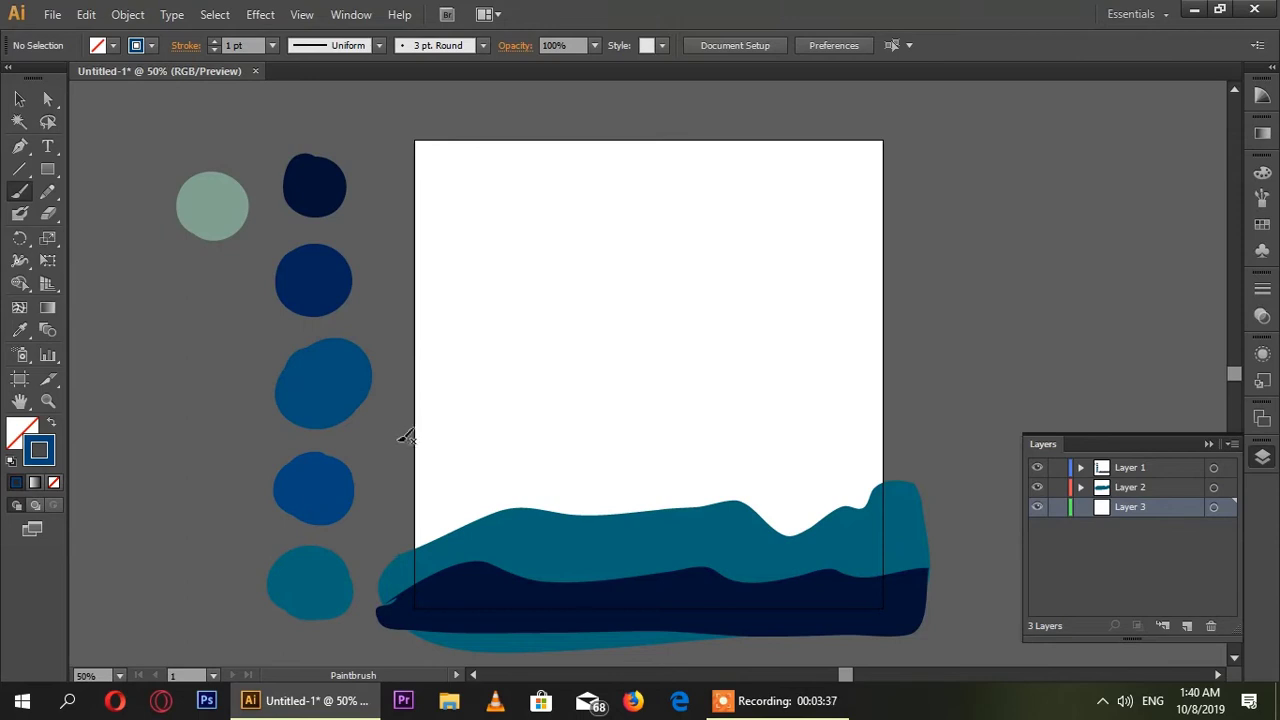
drag(383, 448, 392, 438)
key(v)
click(529, 424)
key(shift+x)
click(144, 371)
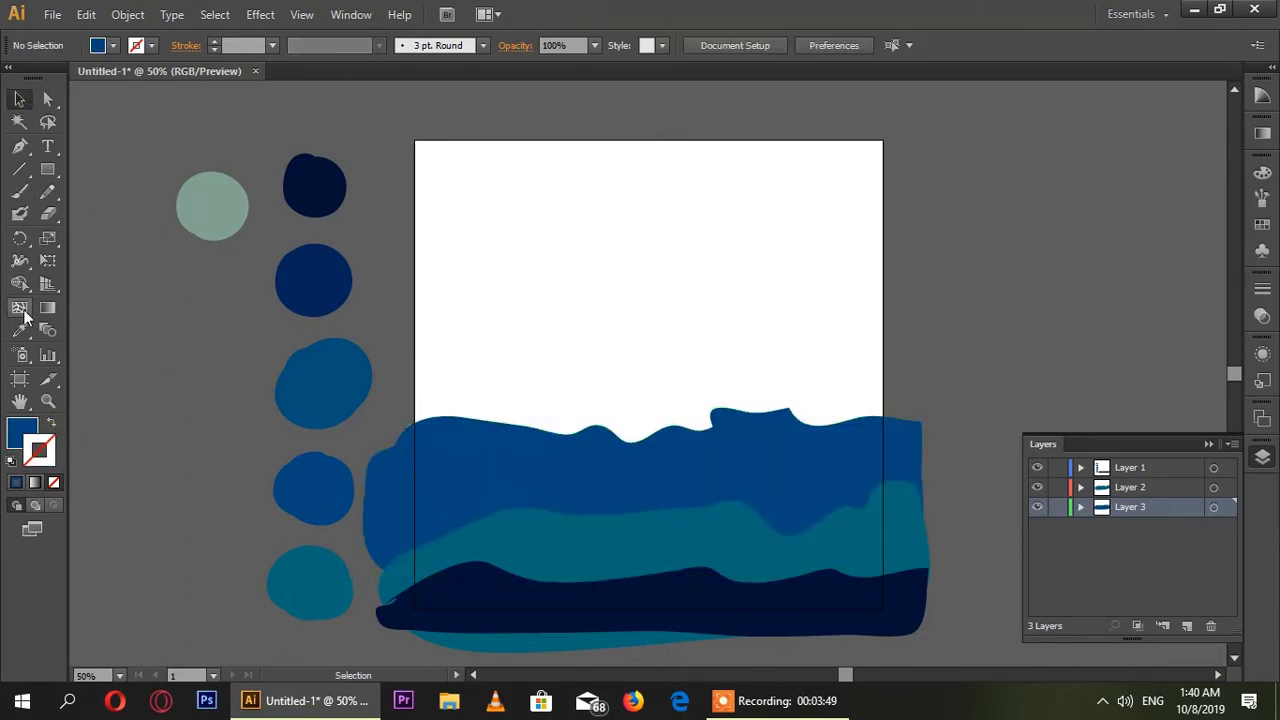
key(shift+x)
key(b)
click(271, 45)
Move Layer 4 to the bottom and paint a 1 pt wave behind the hills, swapped to fill.
click(285, 127)
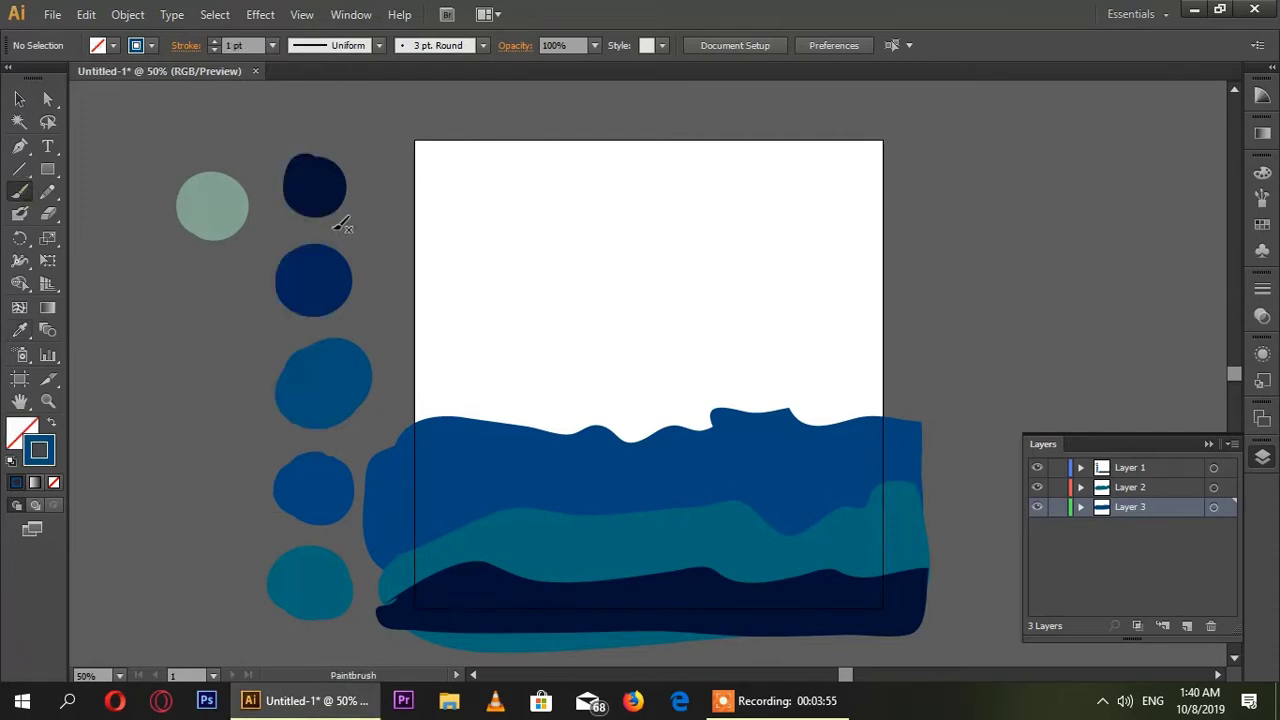
drag(1155, 512, 1150, 533)
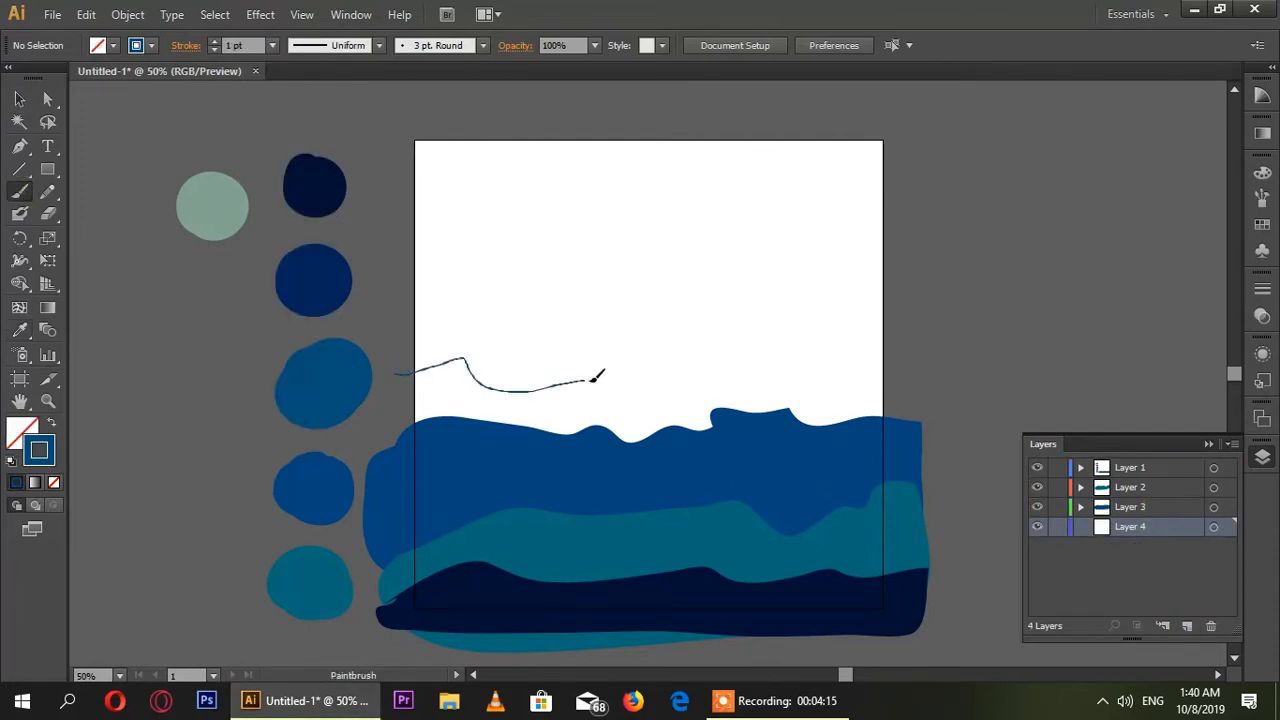
drag(400, 373, 405, 400)
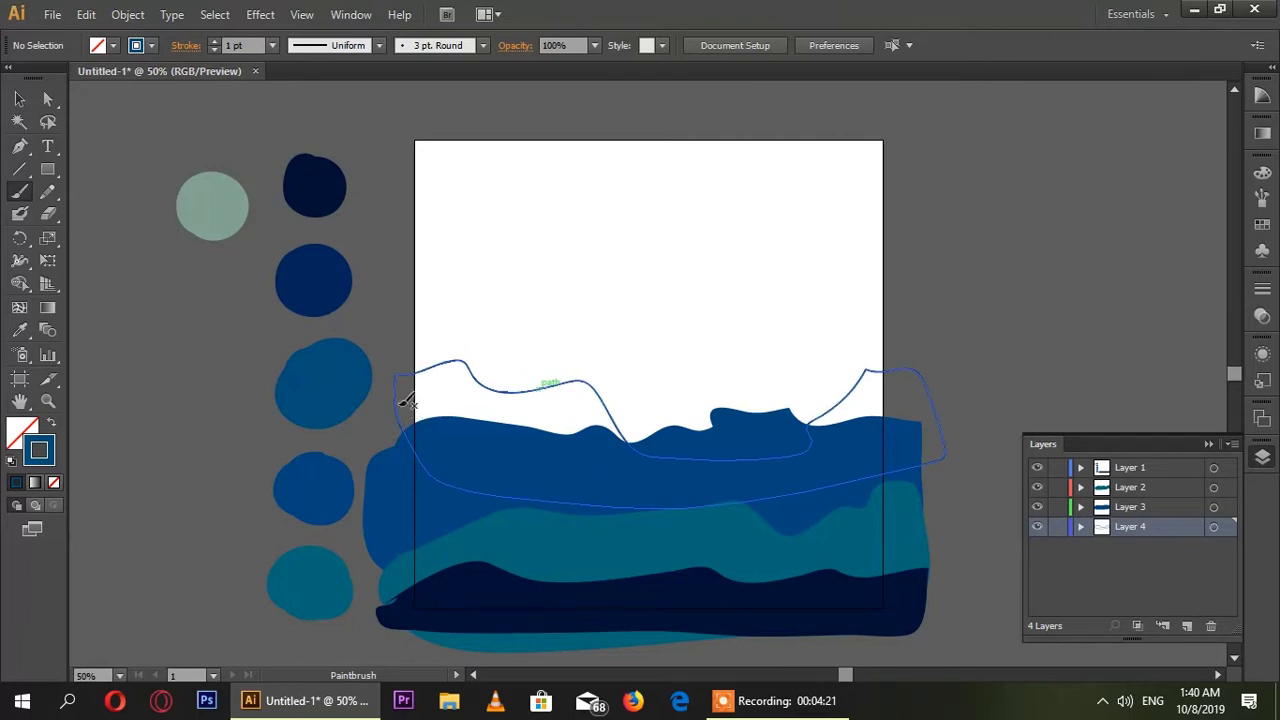
key(shift+x)
click(157, 327)
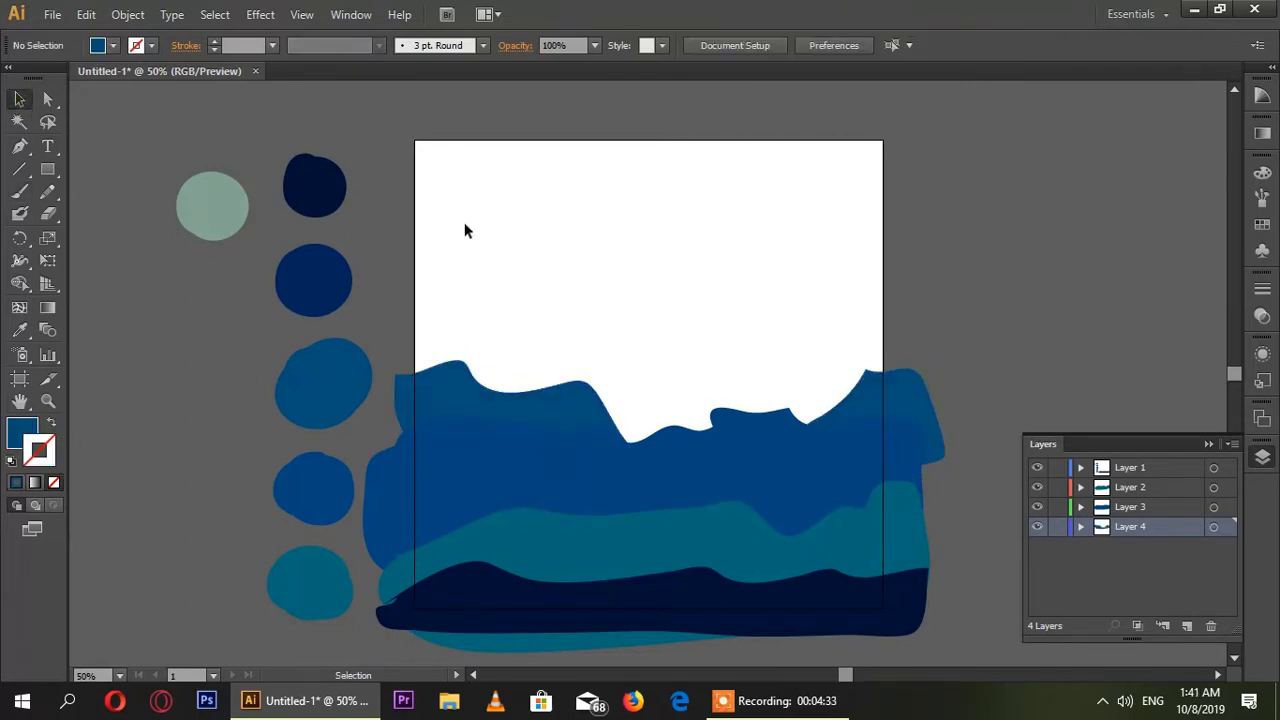
Adjust the wave's blue fill in the Color Picker, then sample dark blue from a swatch circle.
key(ctrl+z)
double_click(22, 431)
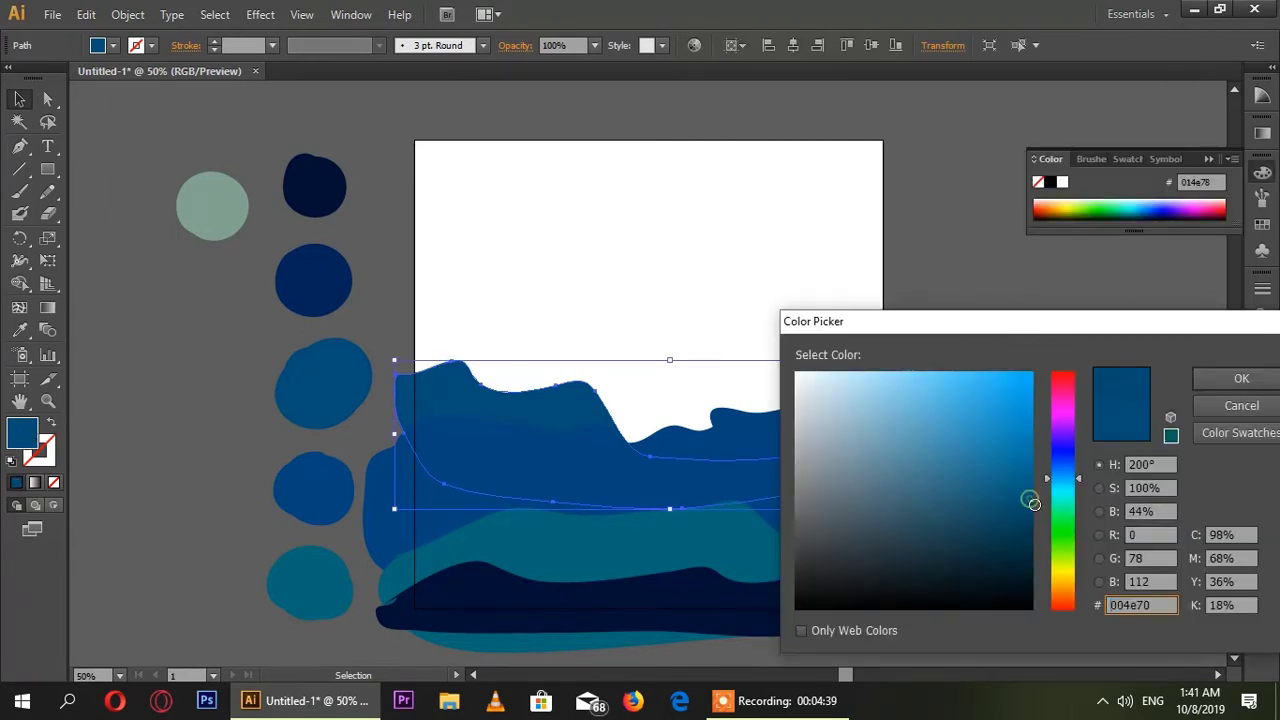
click(1256, 379)
click(141, 503)
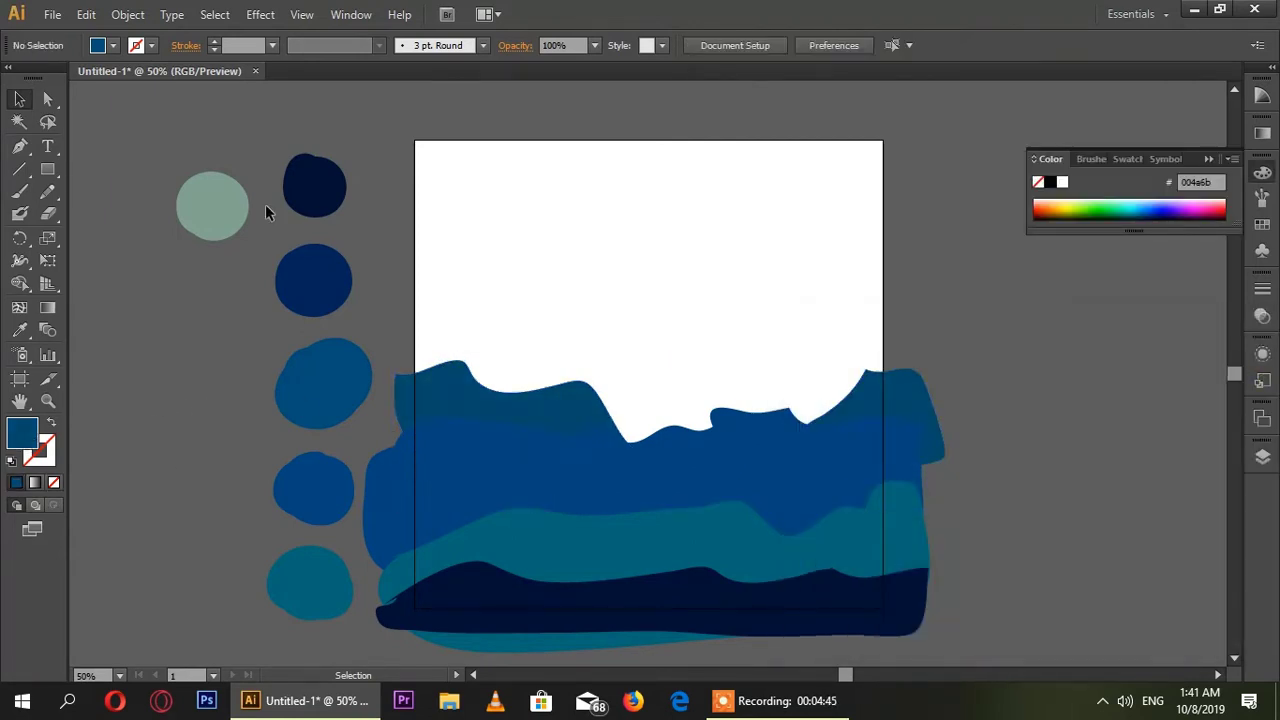
key(i)
click(310, 280)
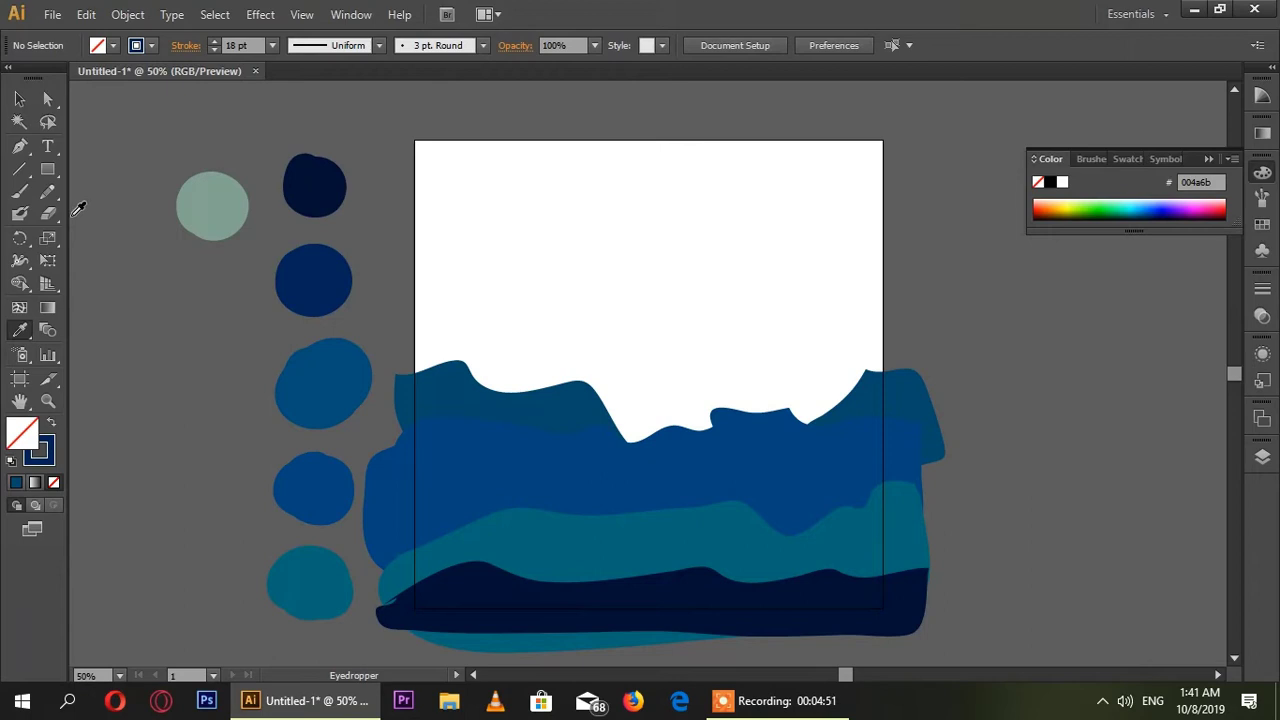
On Layer 5, paint a mountain sloping down from the upper left and fill it dark blue.
key(b)
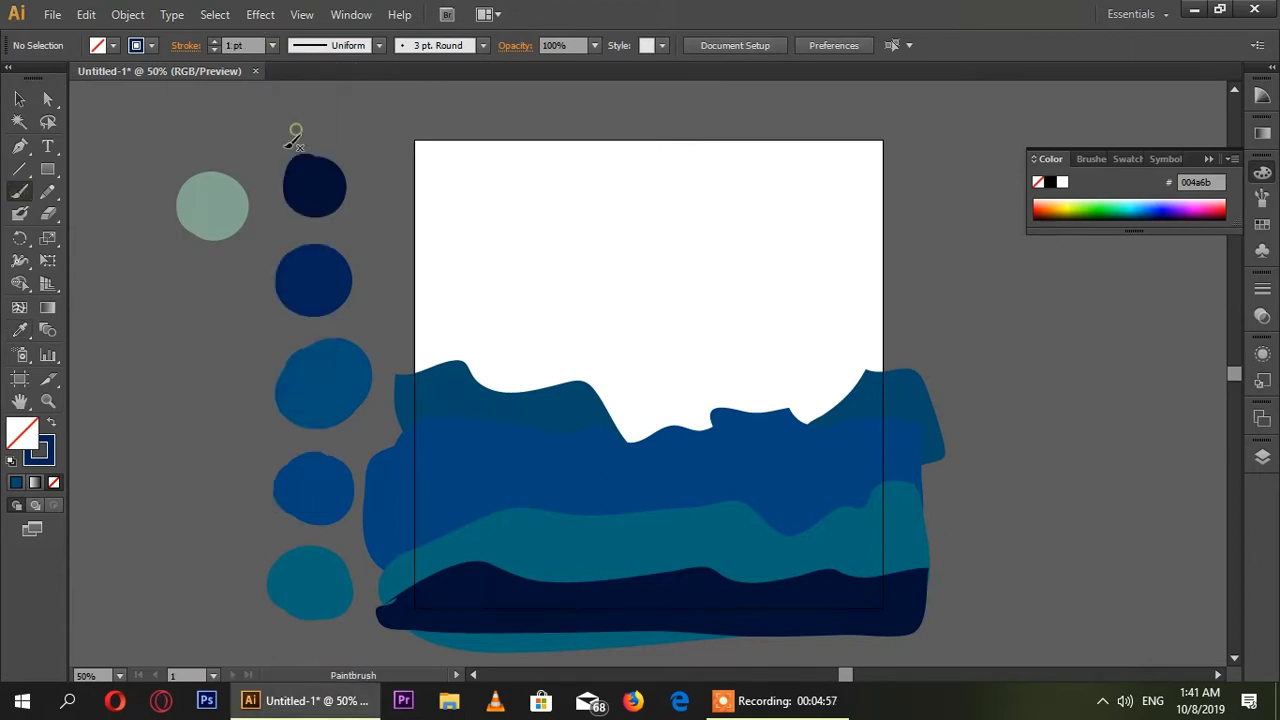
click(1262, 460)
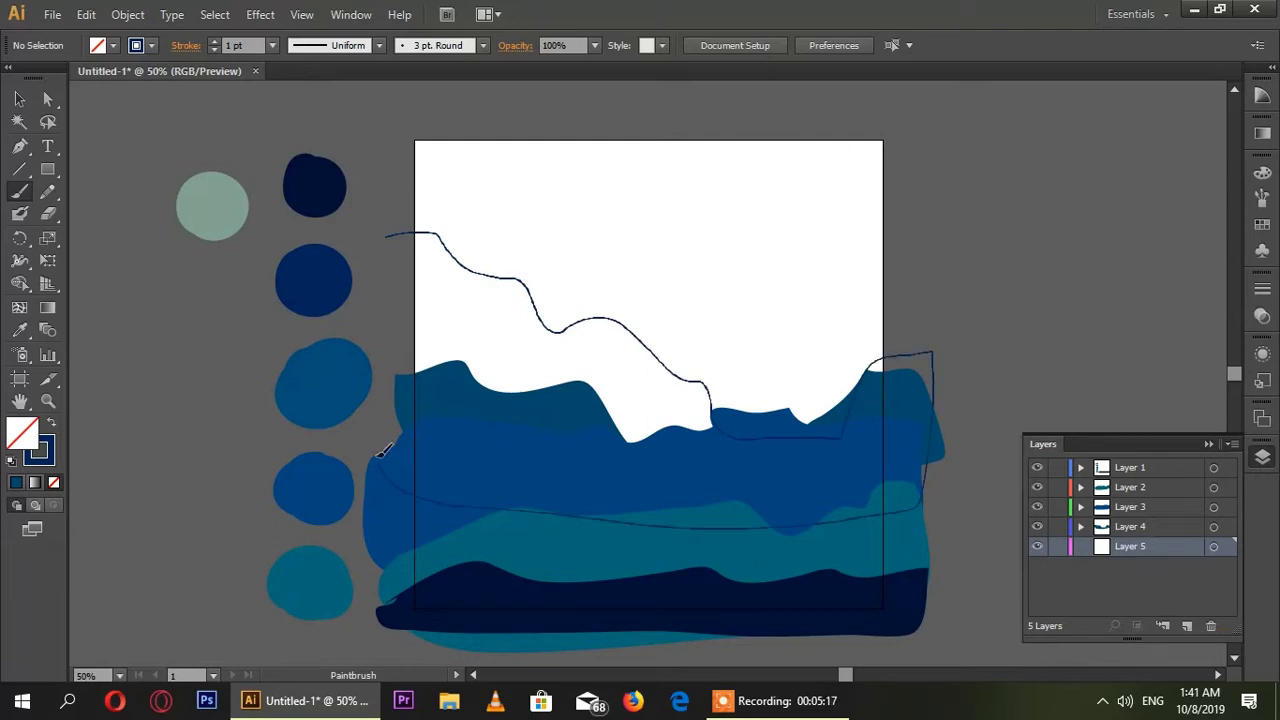
drag(395, 232, 393, 234)
key(v)
key(shift+x)
click(124, 392)
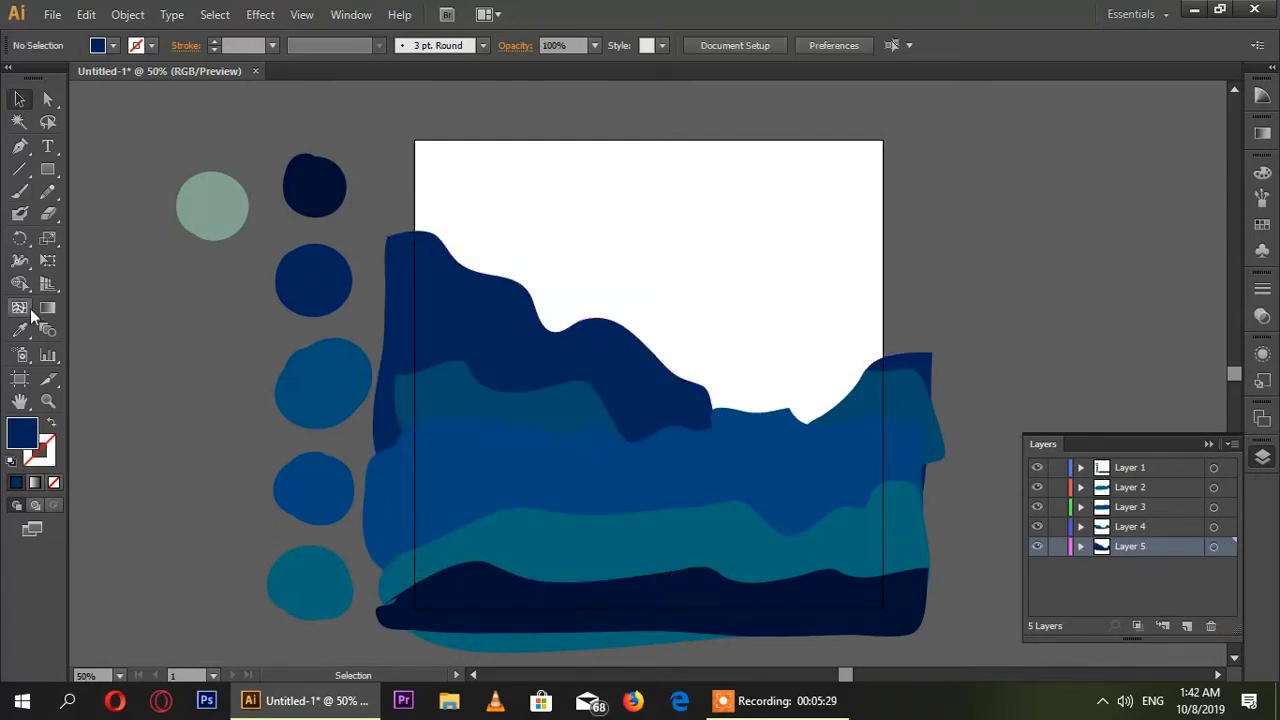
Make dark blue the stroke colour, with a 1 pt brush.
key(shift+x)
key(b)
click(272, 45)
click(294, 128)
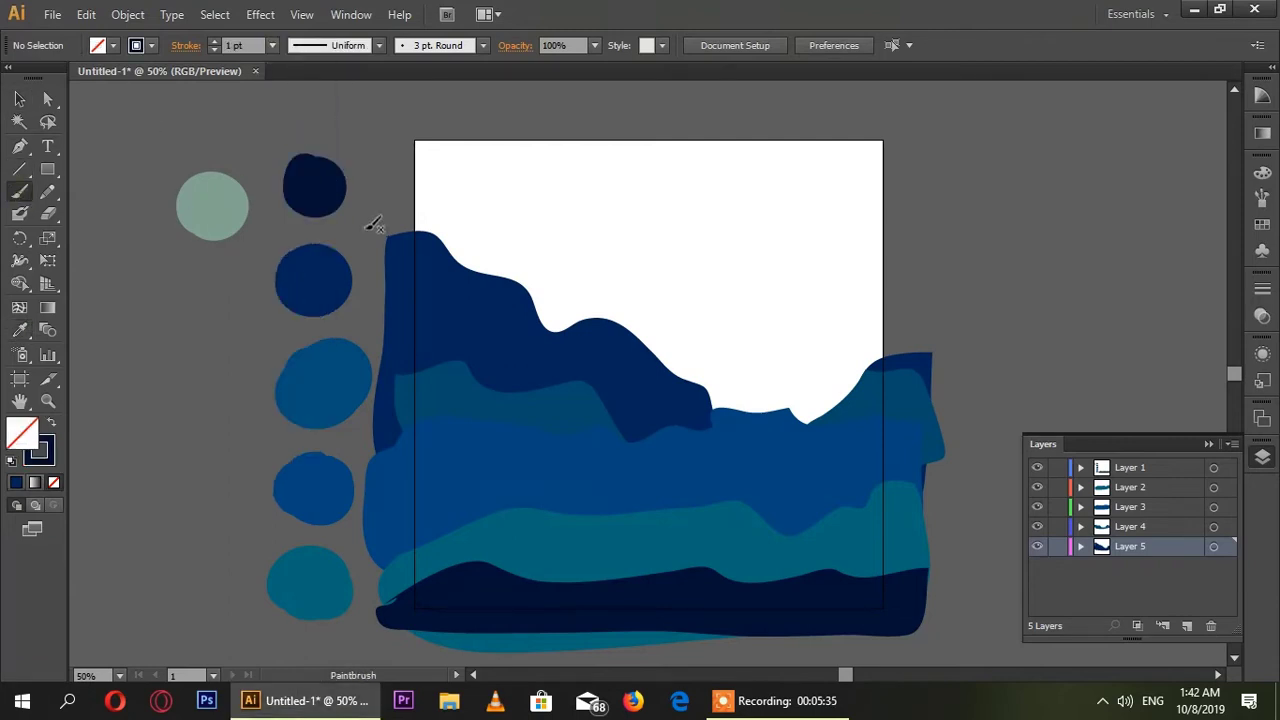
On a new Layer 6, paint a small dark-filled rock on the right hills.
click(1187, 626)
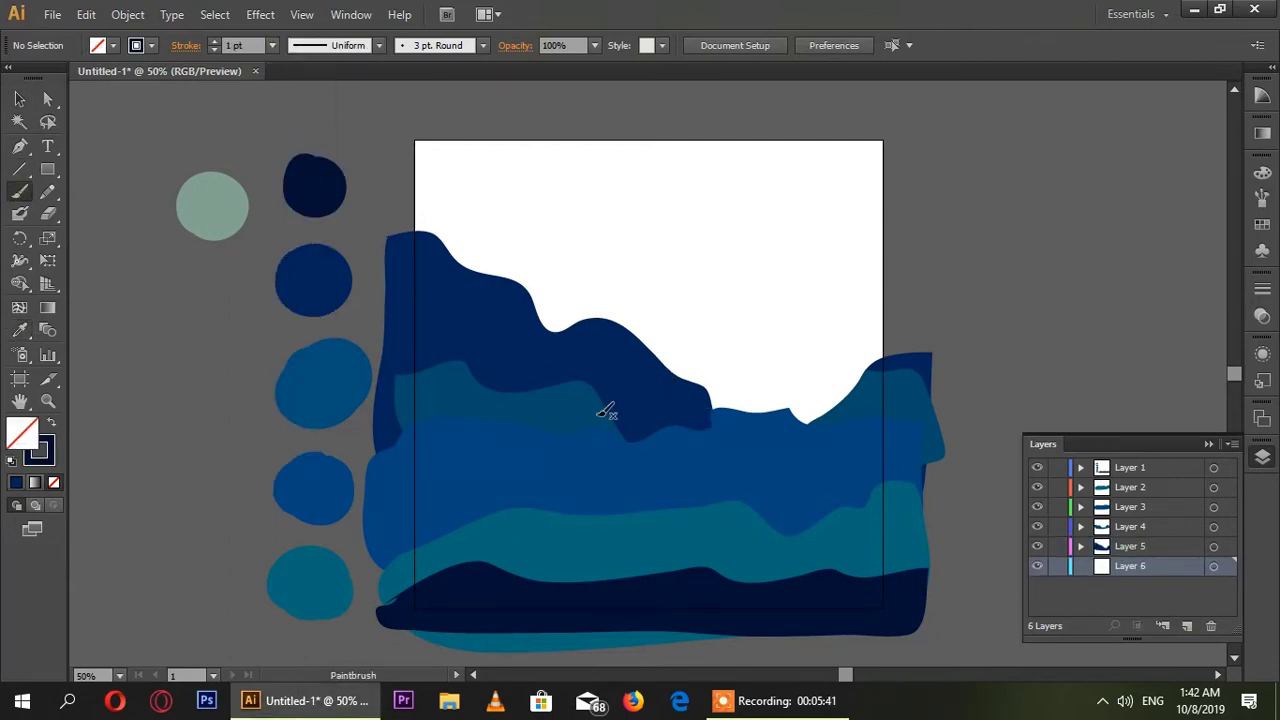
drag(748, 428, 745, 432)
click(20, 99)
click(785, 368)
key(shift+x)
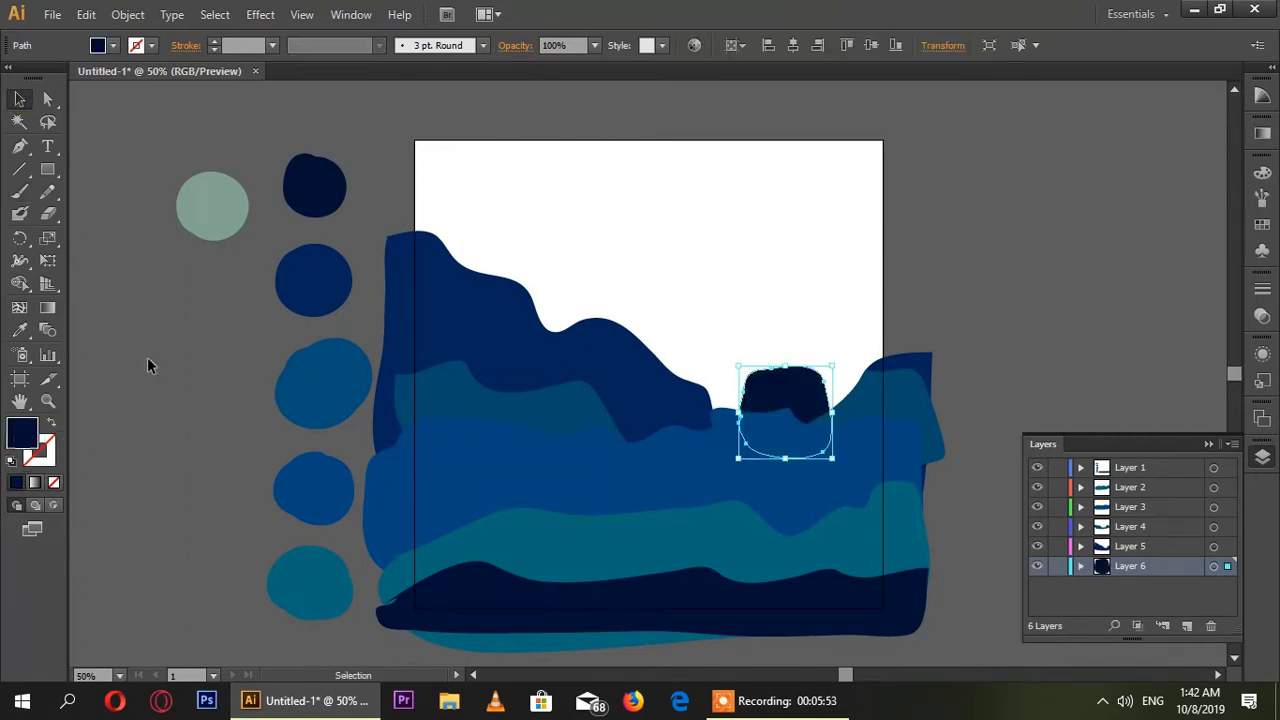
click(147, 357)
key(shift+x)
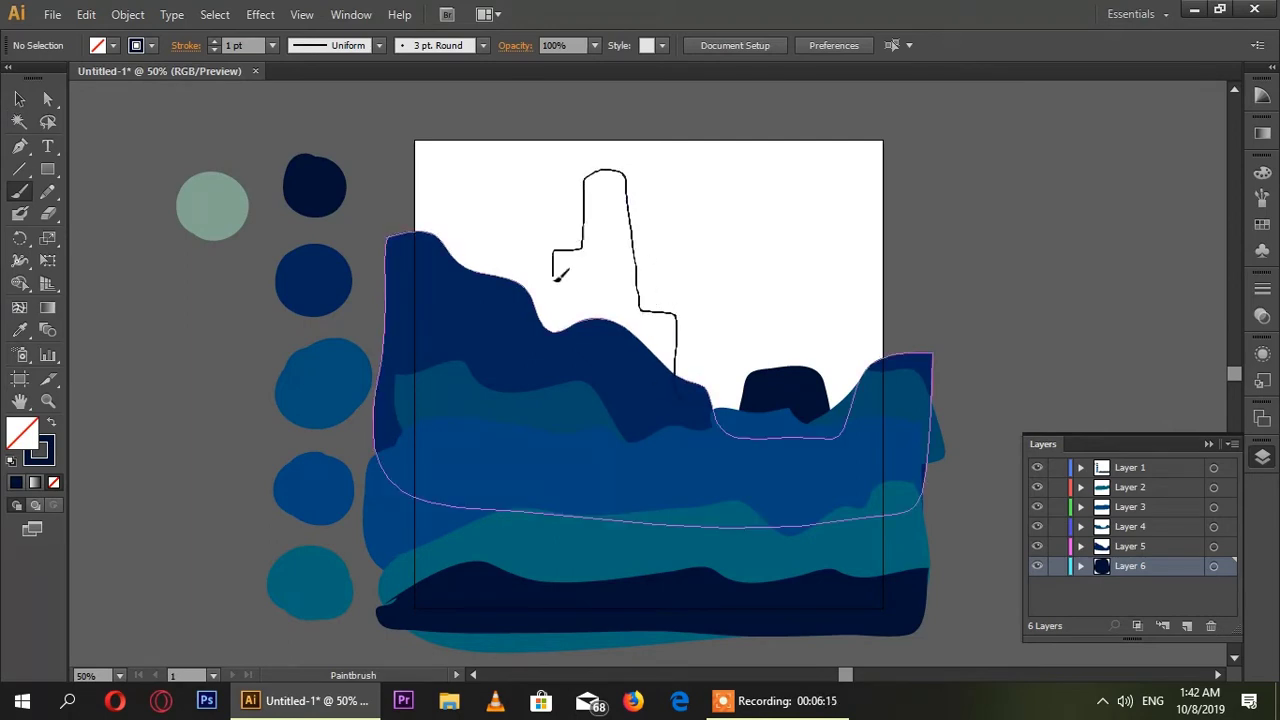
Paint a tall rock spire near the centre and fill it dark.
drag(676, 408, 672, 410)
click(20, 99)
click(585, 210)
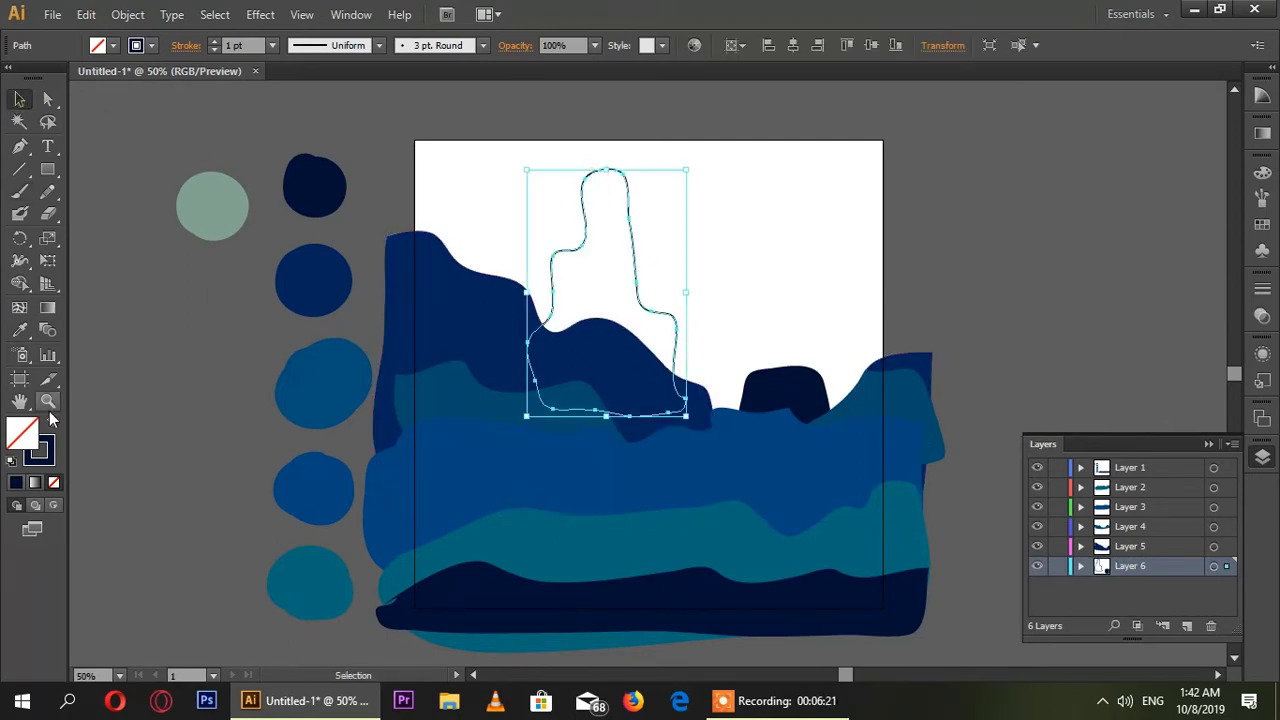
key(shift+x)
click(470, 190)
Extend the artboard's top edge upward and fit the whole artboard in the window.
click(20, 378)
drag(649, 141, 649, 264)
click(20, 99)
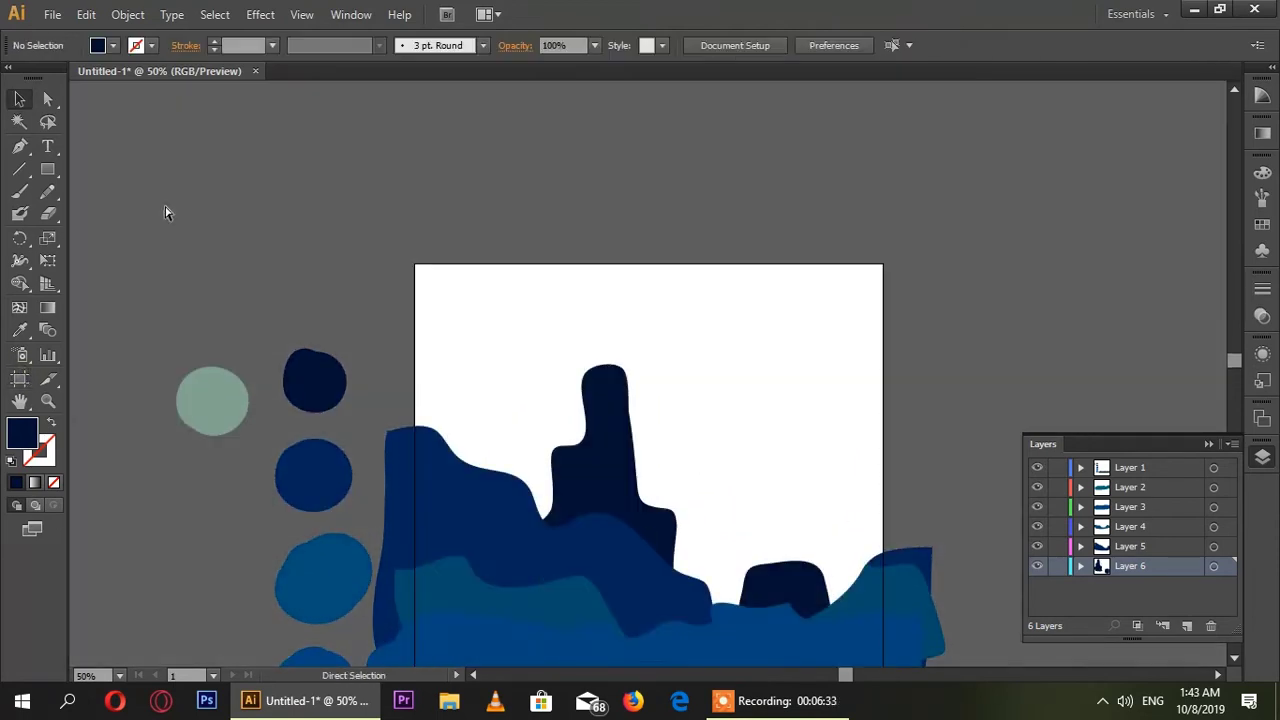
key(ctrl+0)
mouse_move(48, 169)
mouse_down()
mouse_move(93, 175)
mouse_move(105, 209)
mouse_up()
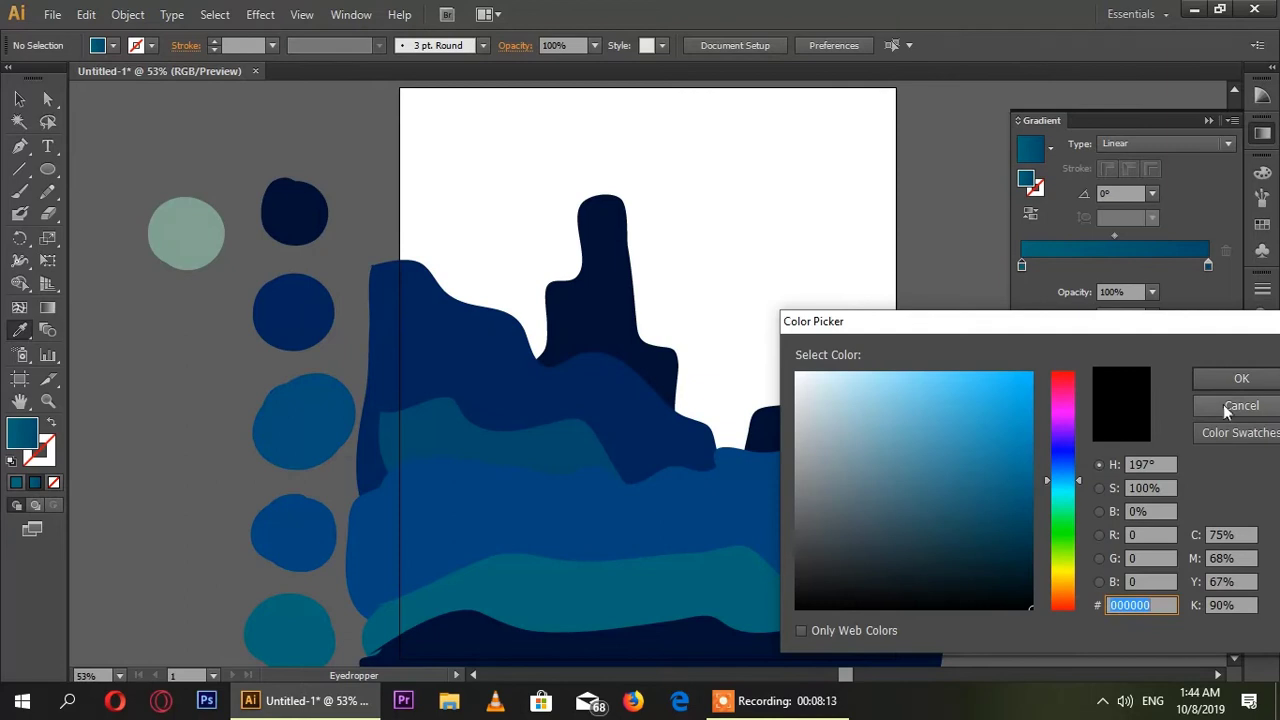
Draw a large light blue gradient circle for the sun, moved up and left.
click(903, 380)
click(1241, 378)
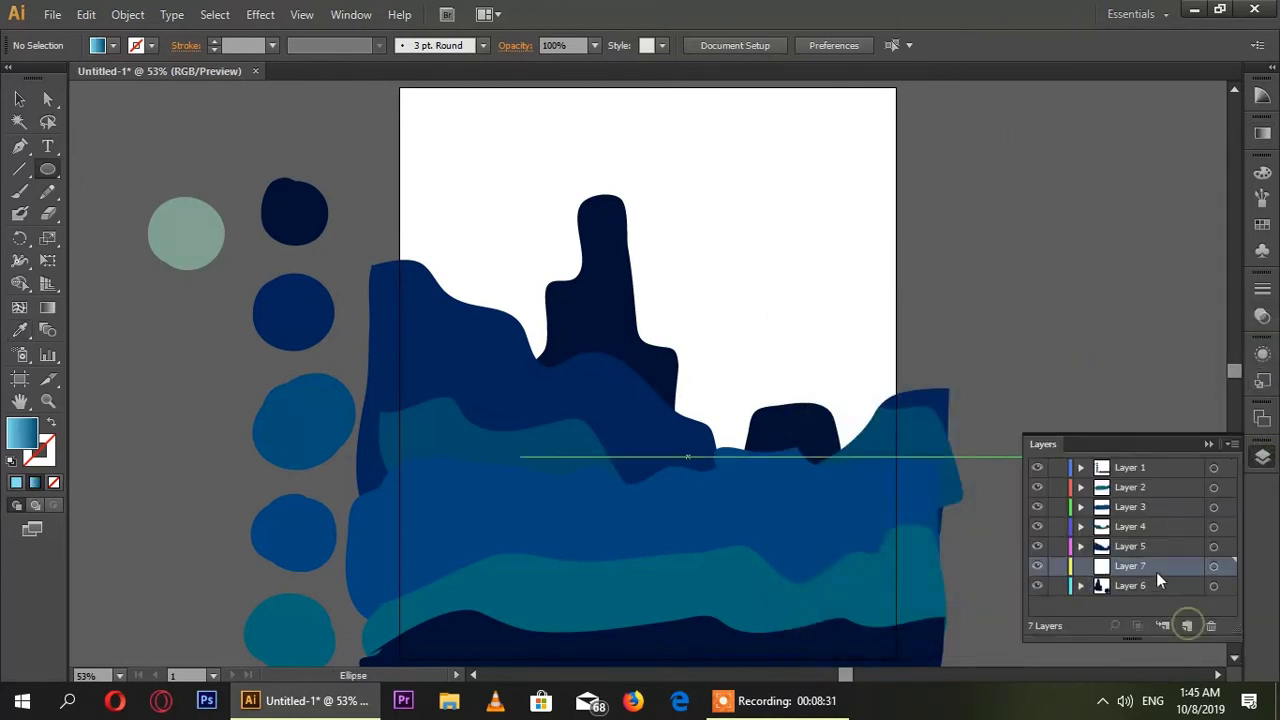
drag(471, 172, 788, 488)
key(v)
drag(569, 230, 507, 199)
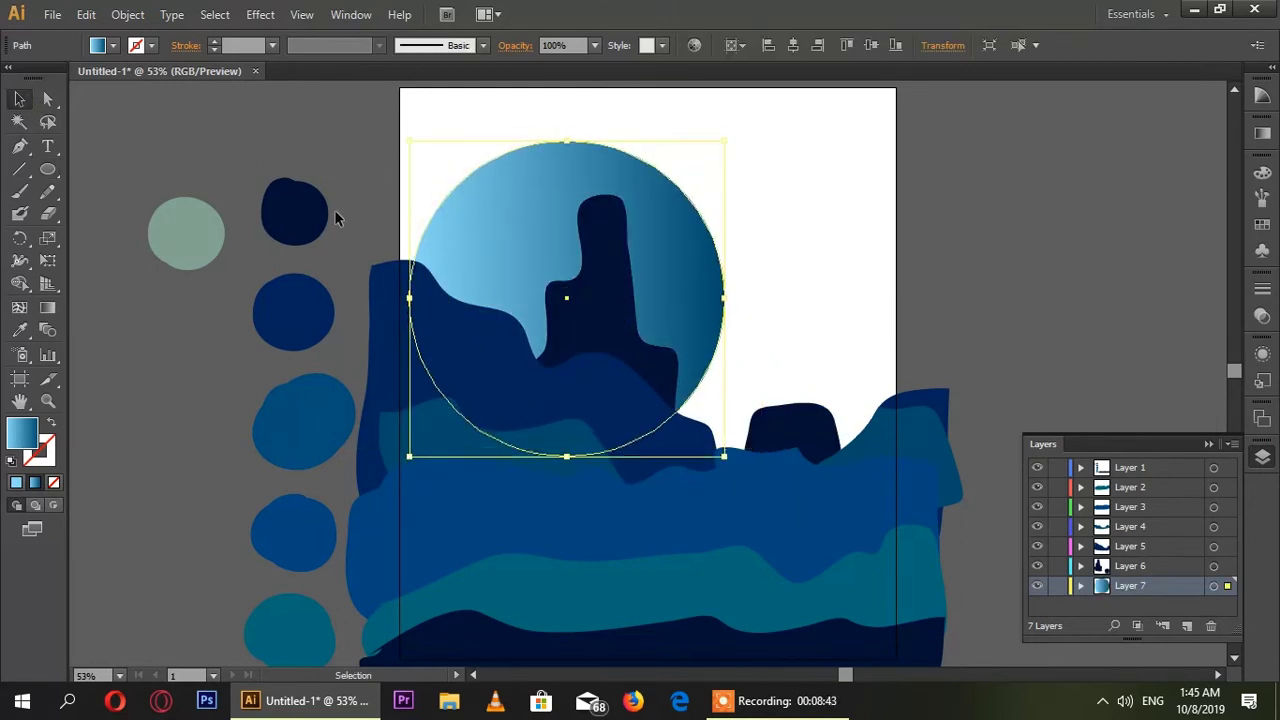
Set the sun's gradient angle to -90° so it runs vertically, lightest at the top.
key(ctrl+F9)
click(1152, 193)
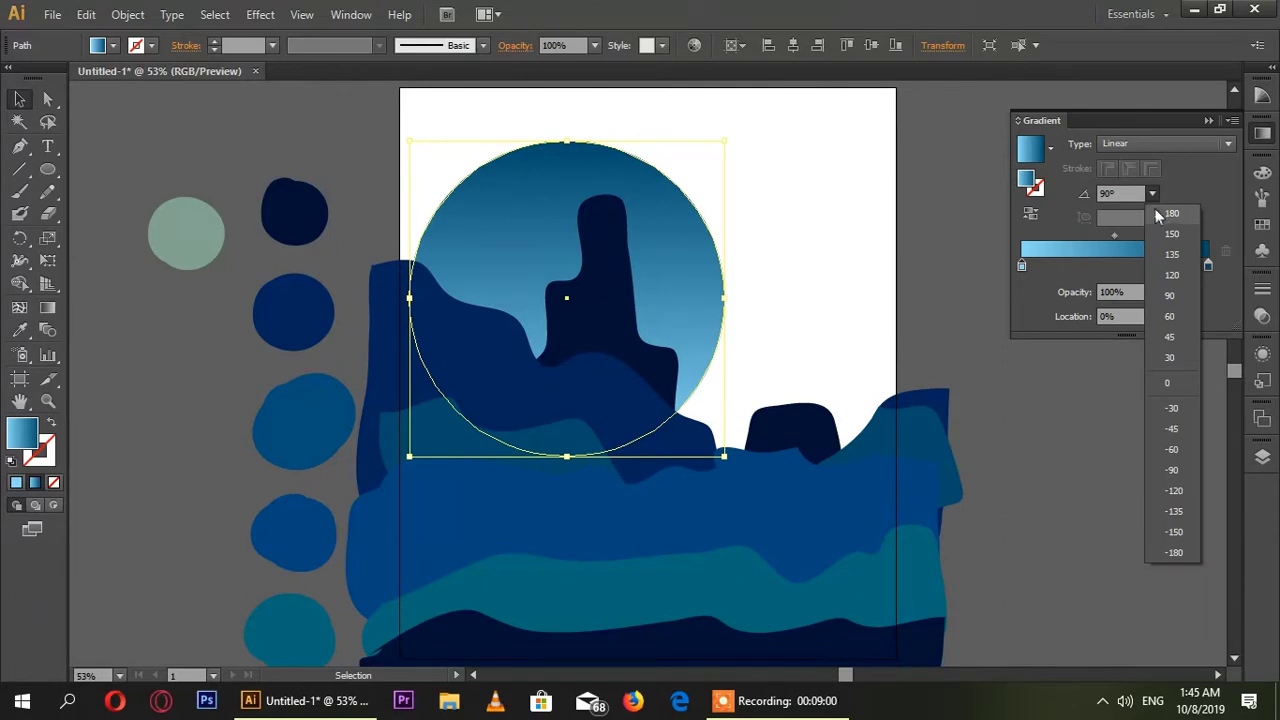
click(1177, 464)
click(225, 155)
Sample the pale green circle's colour and make Layer 8 the working layer.
key(i)
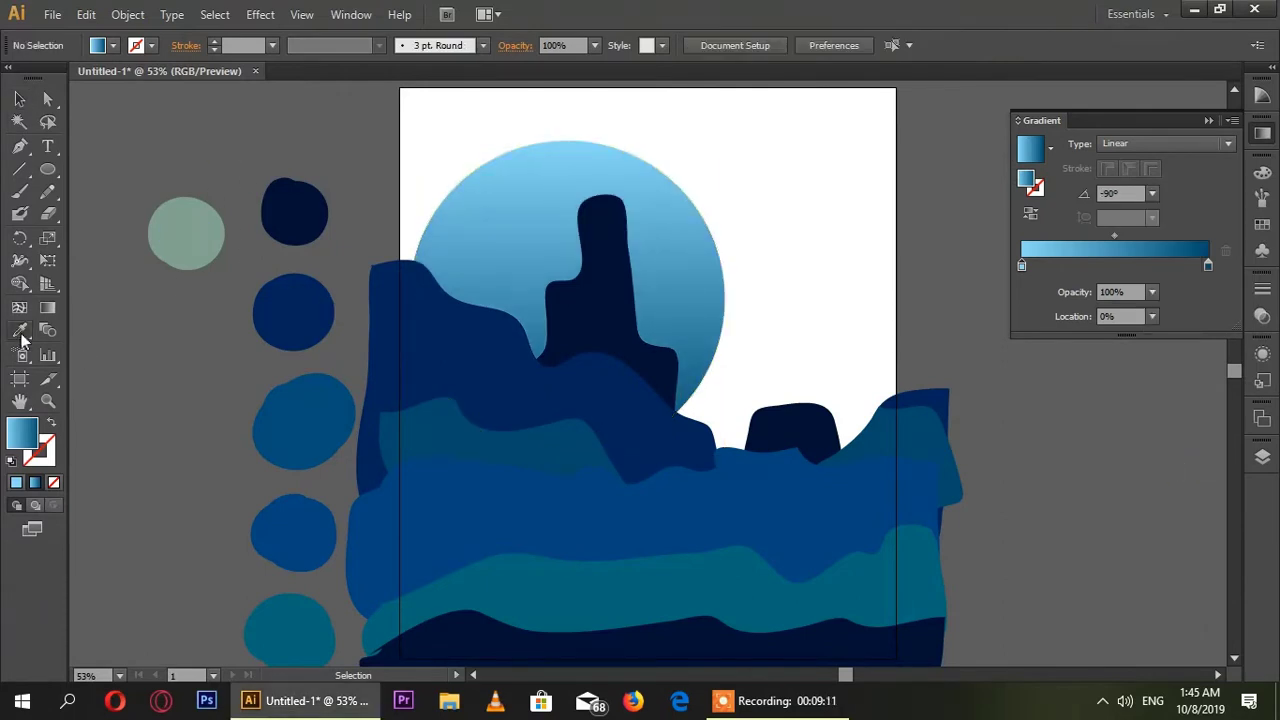
click(186, 228)
click(1262, 456)
drag(1130, 605, 1172, 615)
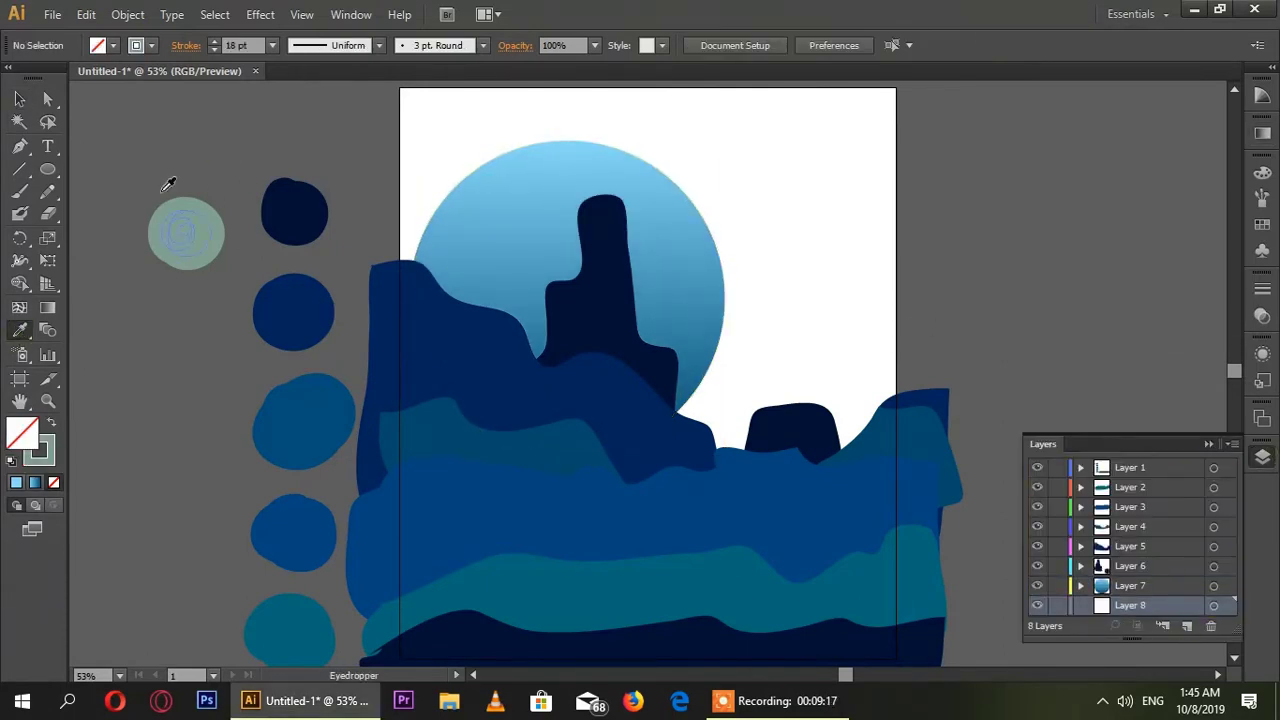
Draw a tall rounded-rectangle cactus trunk with a teal fill and no outline.
key(ctrl+minus)
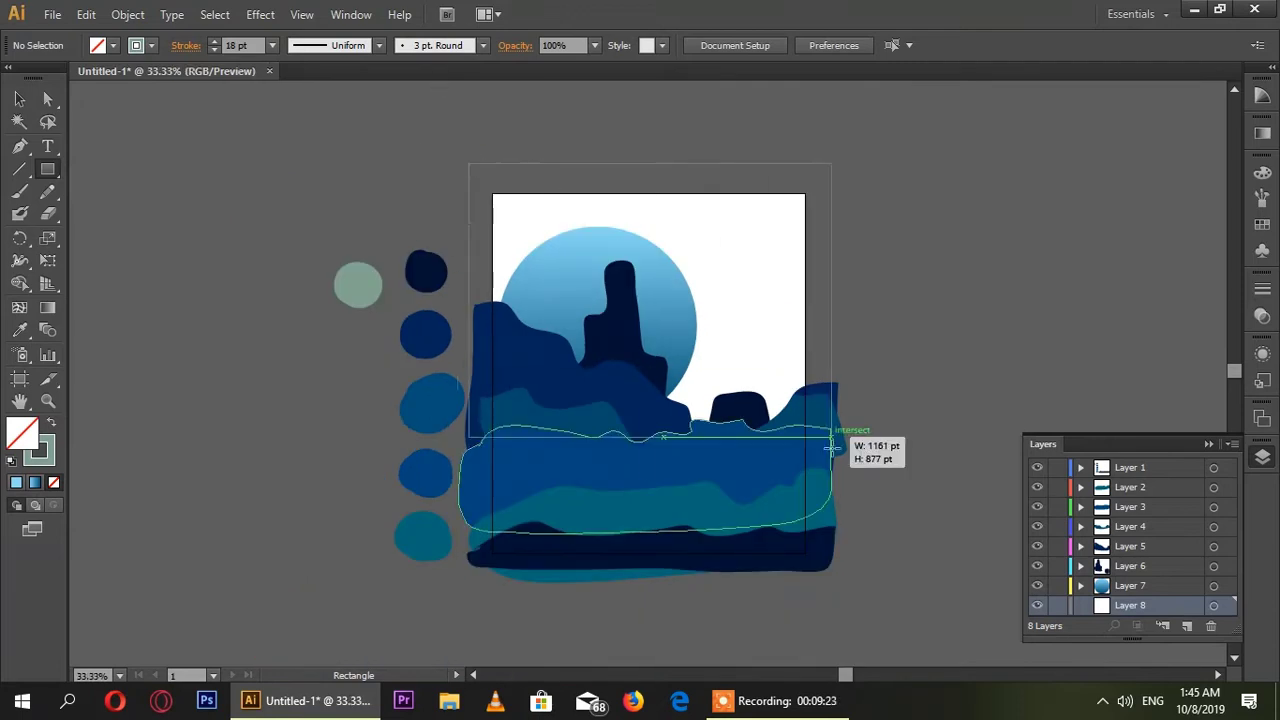
drag(467, 162, 848, 583)
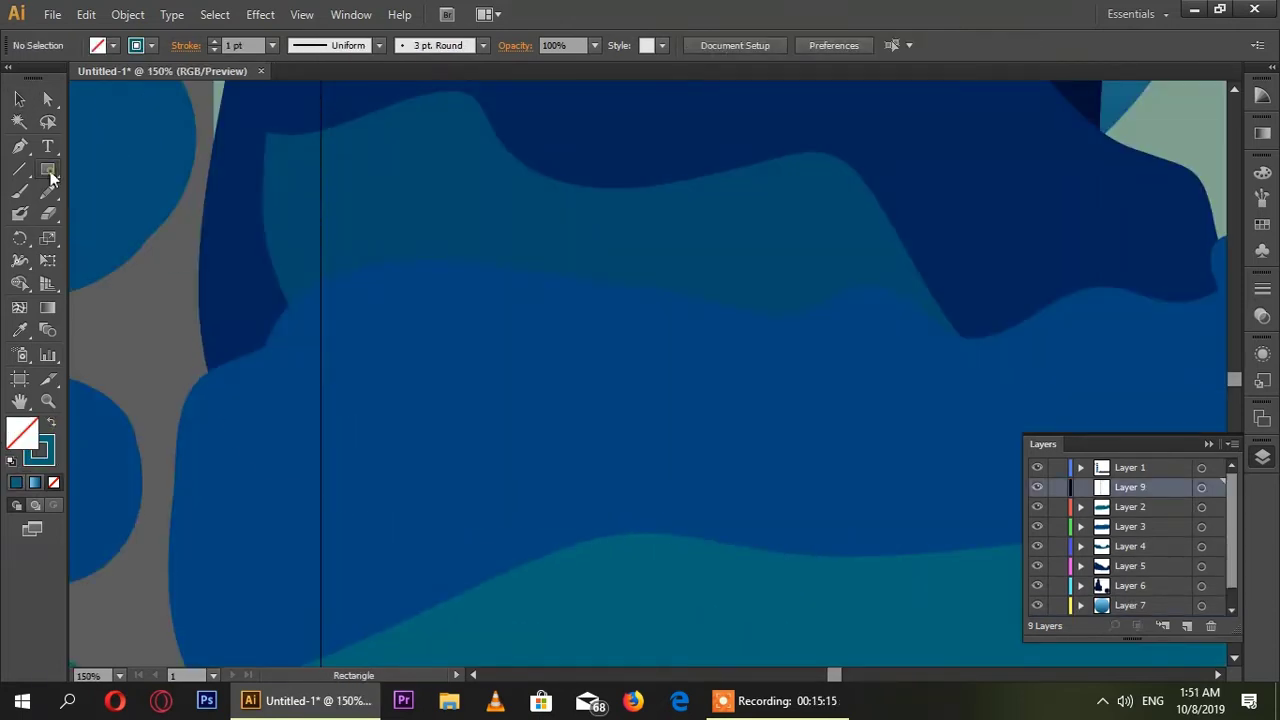
click(822, 518)
mouse_move(437, 293)
mouse_down()
mouse_move(508, 414)
mouse_move(510, 638)
mouse_up()
key(shift+x)
Remove the trunk's two bottom corner anchors so it tapers to a point.
key(p)
click(436, 605)
click(508, 605)
key(v)
click(126, 338)
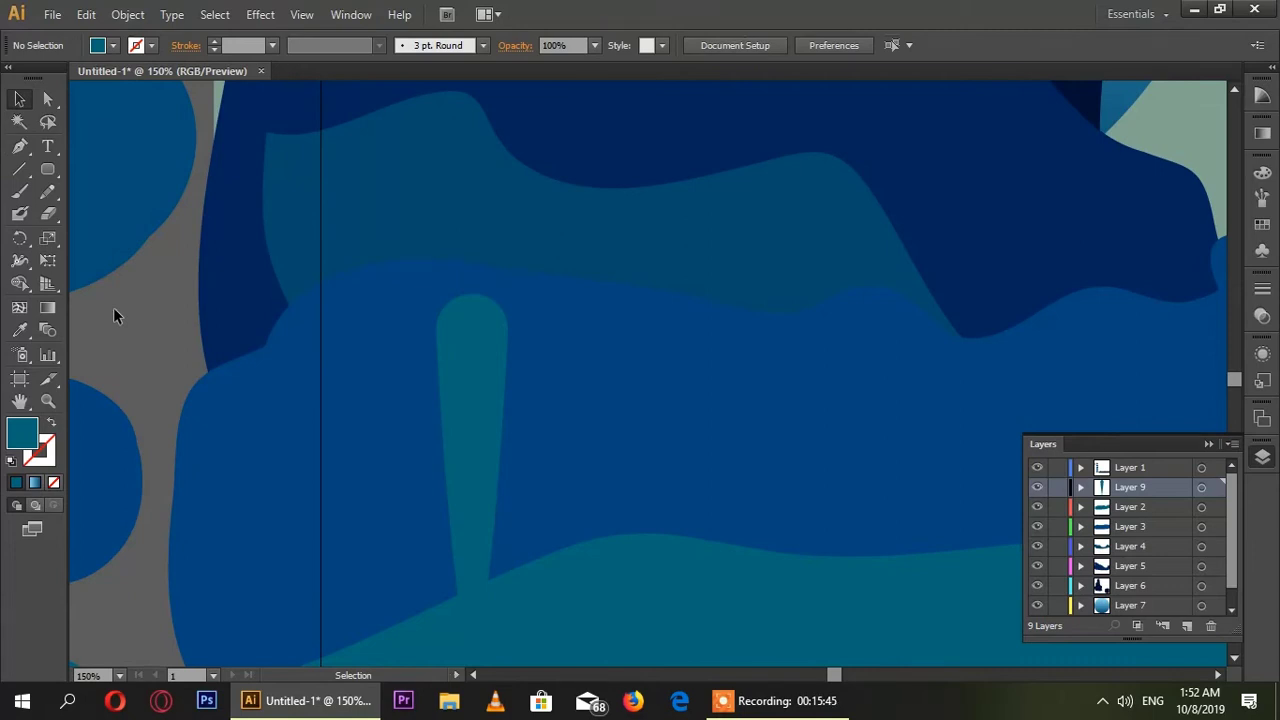
Draw two small rounded bars for the arms and taper each bottom to a point.
key(m)
drag(525, 355, 540, 434)
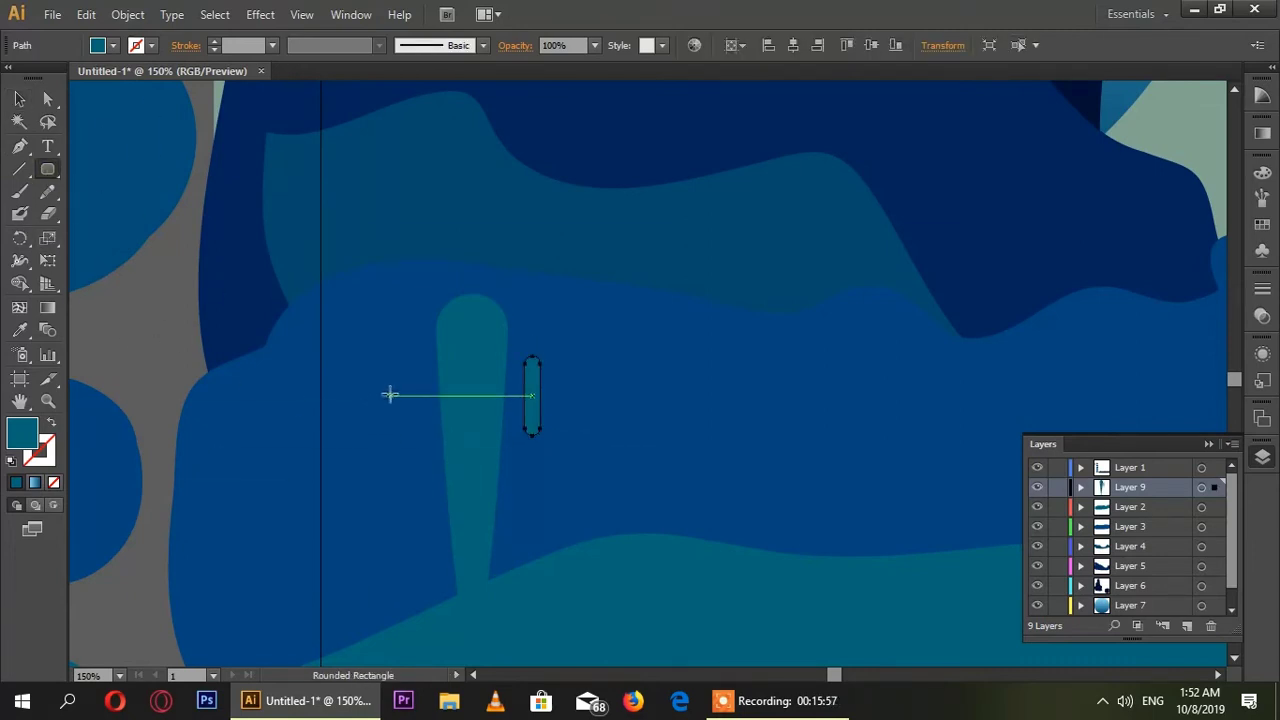
drag(391, 398, 406, 486)
click(19, 98)
click(398, 440)
click(19, 146)
click(399, 486)
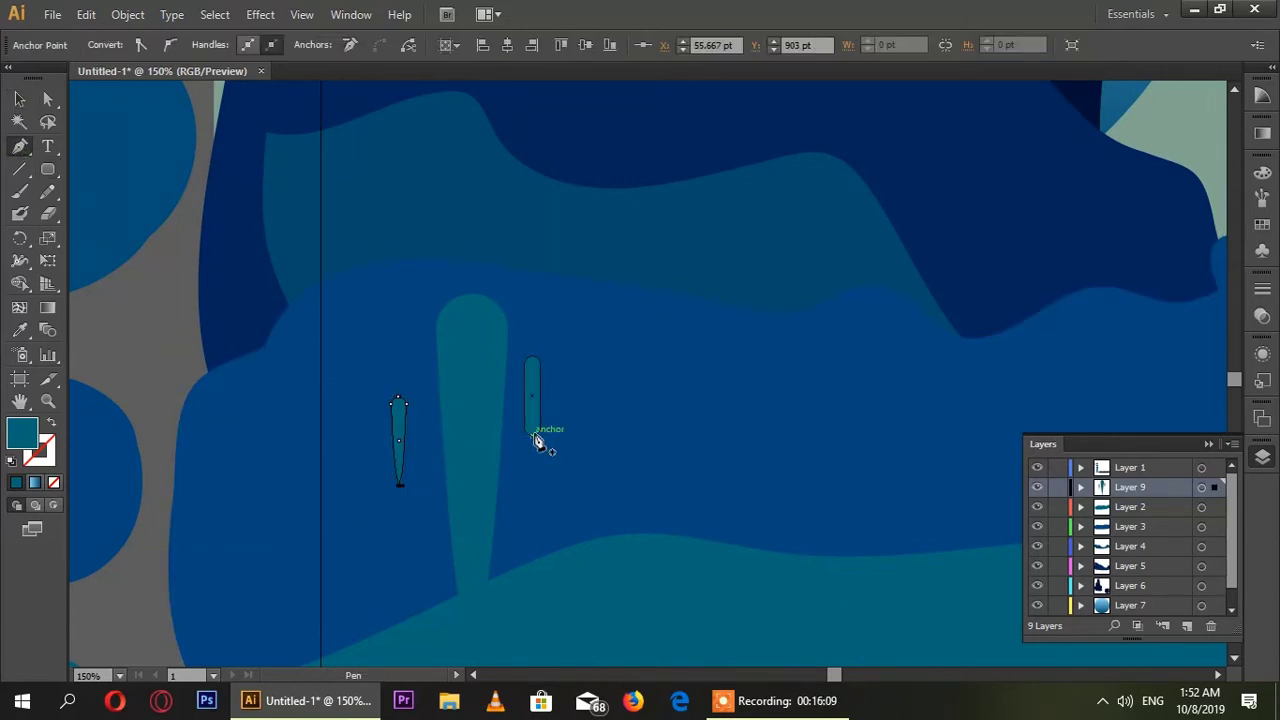
click(532, 400)
key(p)
click(531, 434)
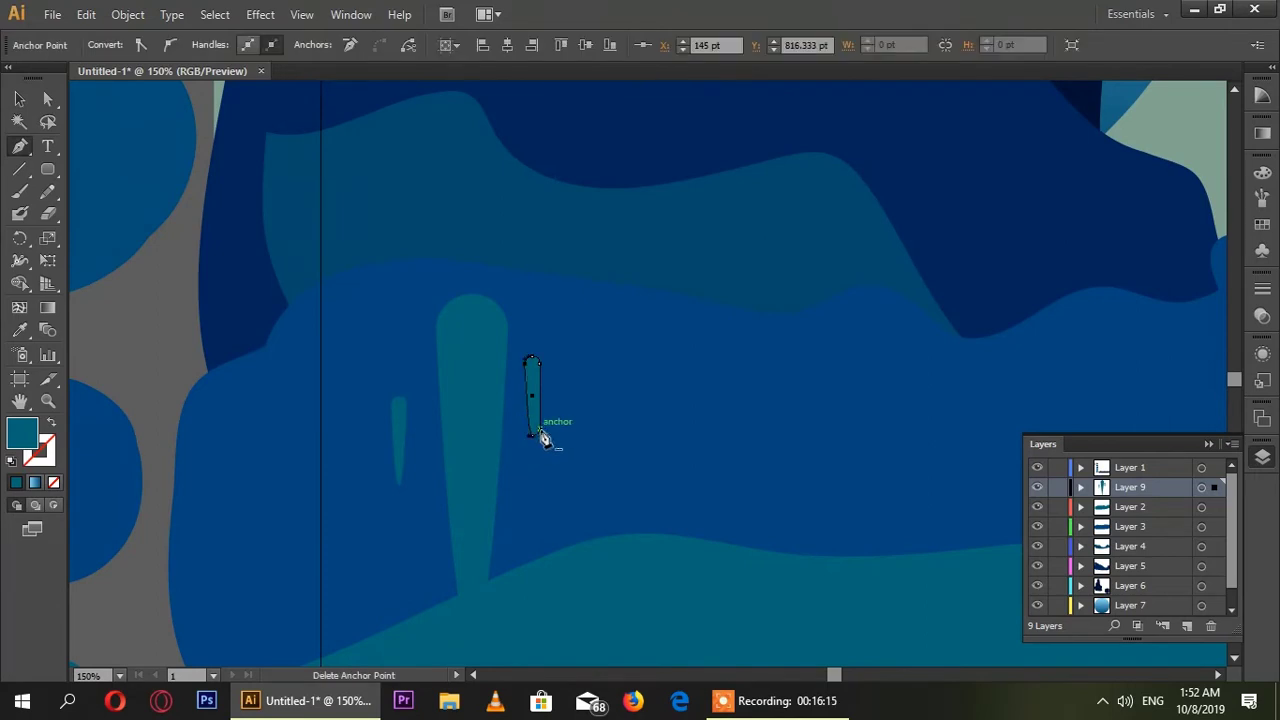
click(20, 100)
key(ctrl+shift+a)
Move the left arm closer to the trunk and tilt it outward.
key(ctrl+plus)
key(ctrl+plus)
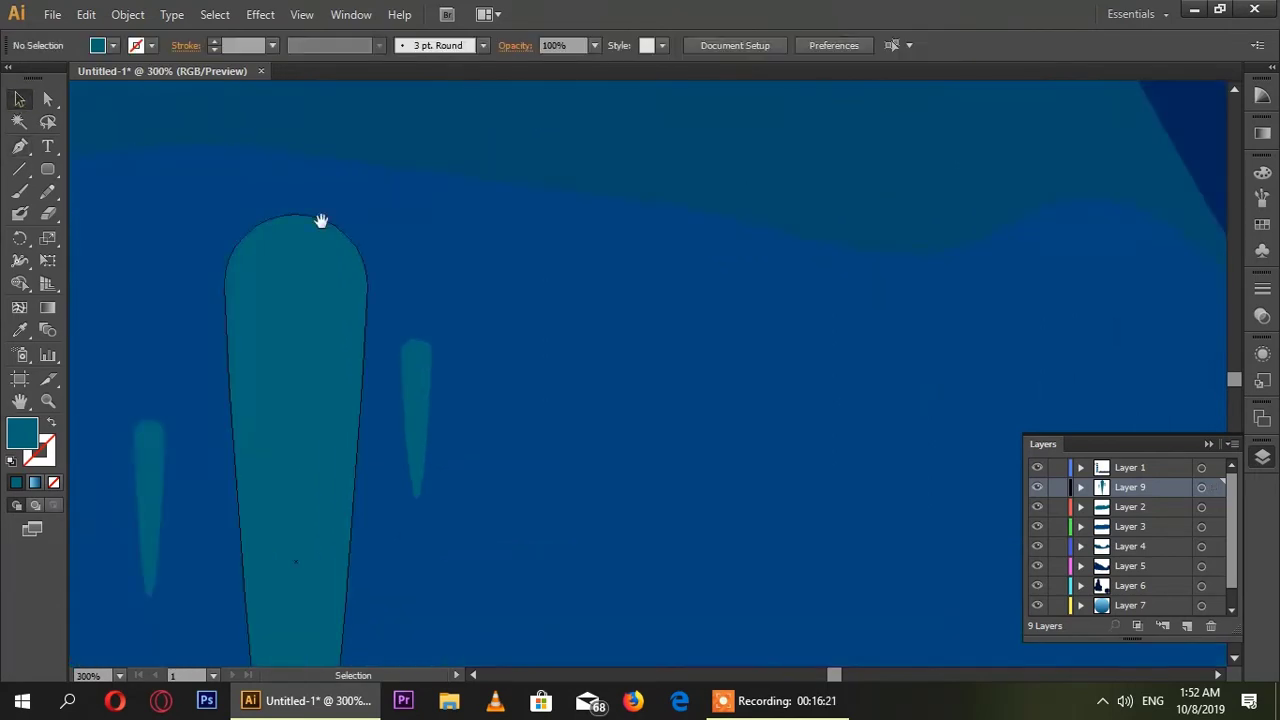
scroll(320, 217, down, 2)
drag(320, 243, 352, 229)
drag(337, 371, 372, 362)
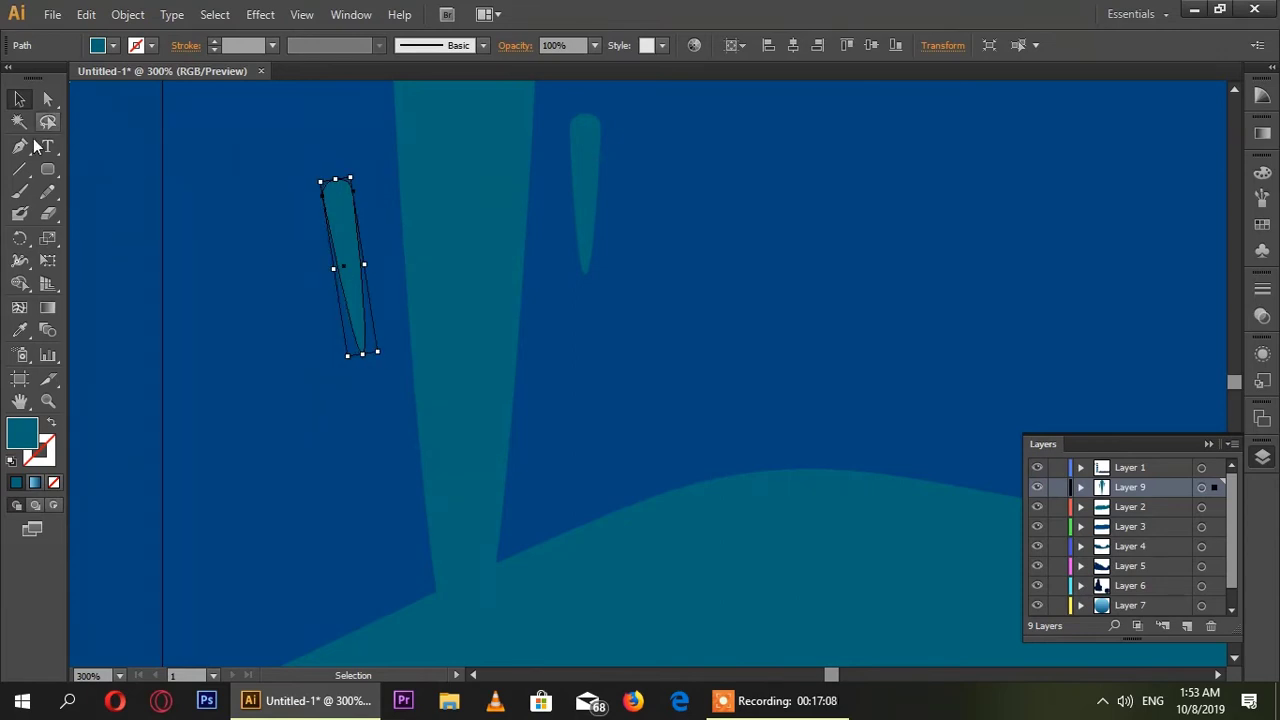
Draw a closed L-shaped elbow with the Pen tool joining the left arm to the trunk.
click(22, 147)
key(ctrl+plus)
click(310, 303)
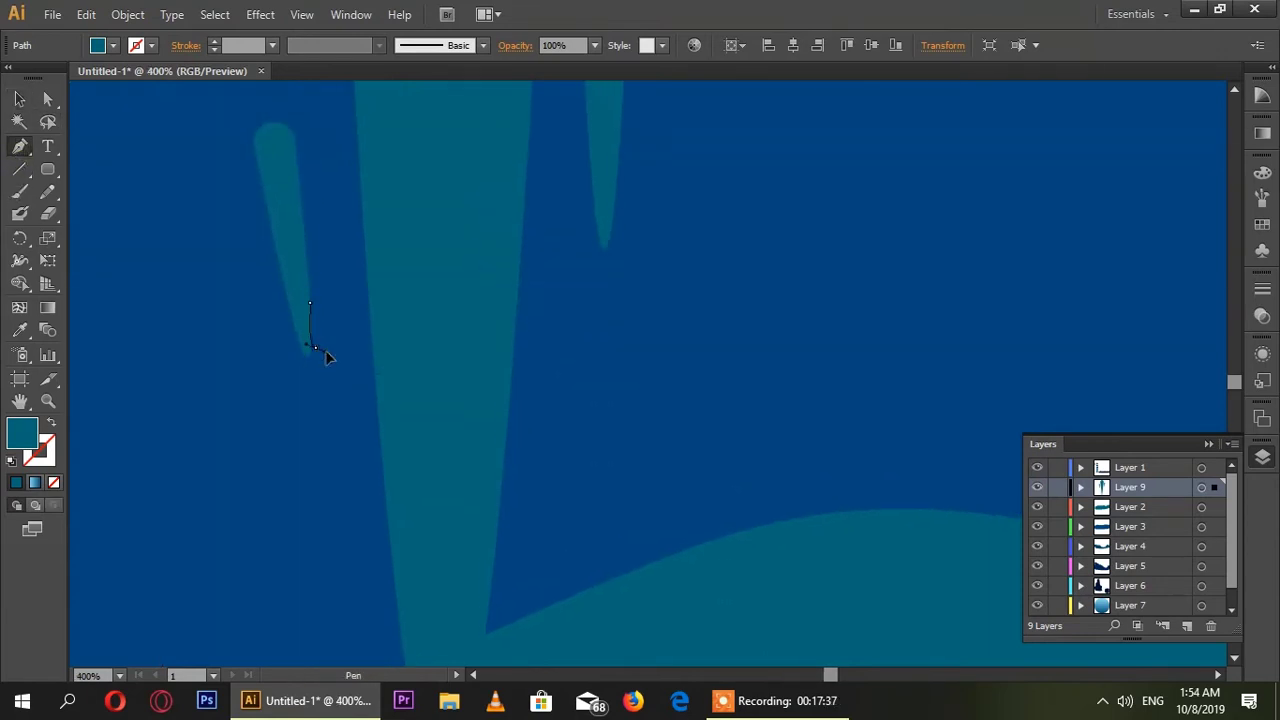
drag(328, 357, 337, 349)
click(352, 348)
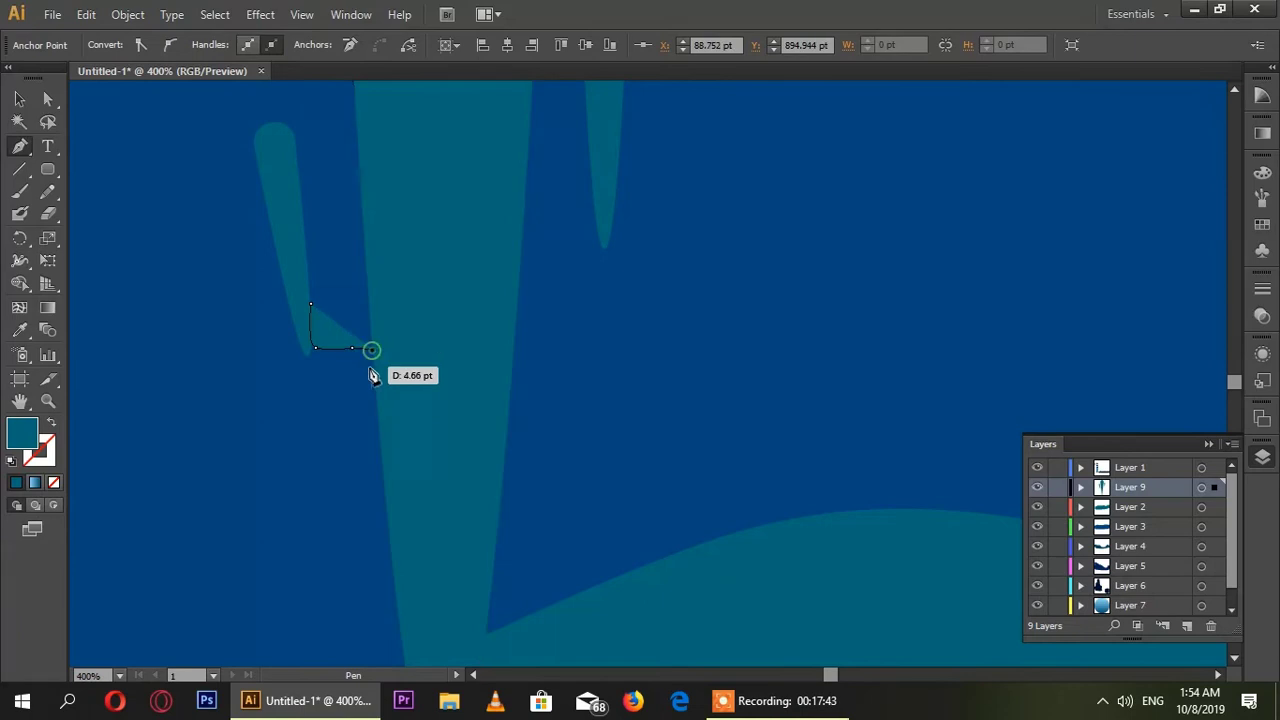
click(371, 367)
click(332, 369)
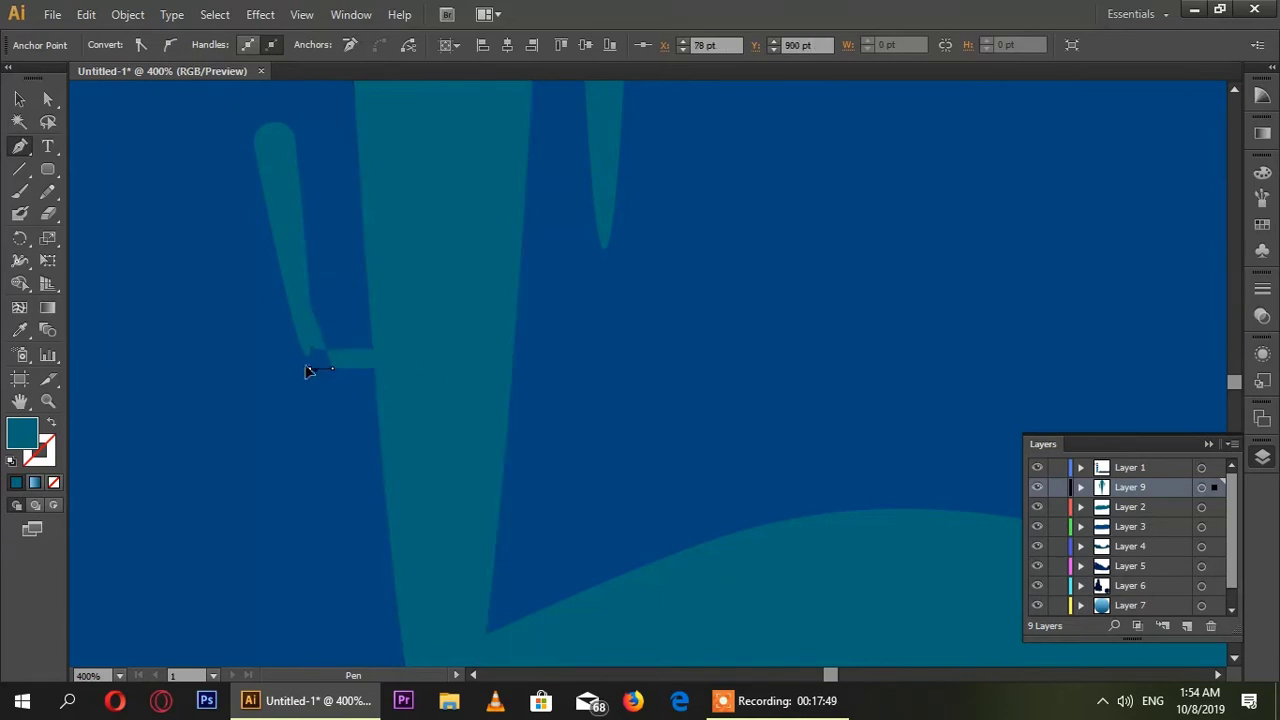
click(310, 369)
click(296, 362)
click(297, 337)
click(299, 306)
click(20, 99)
key(ctrl+minus)
Narrow the L-shaped elbow piece by pulling in its left and right edges.
click(152, 155)
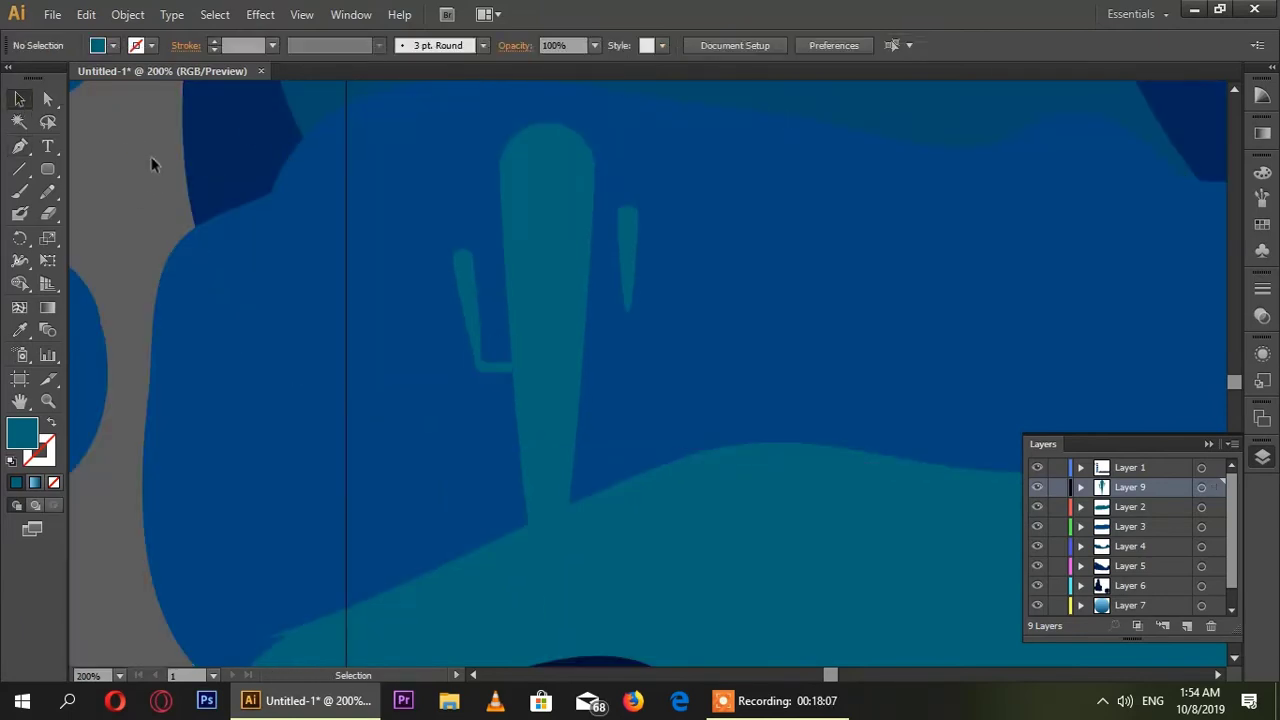
click(477, 305)
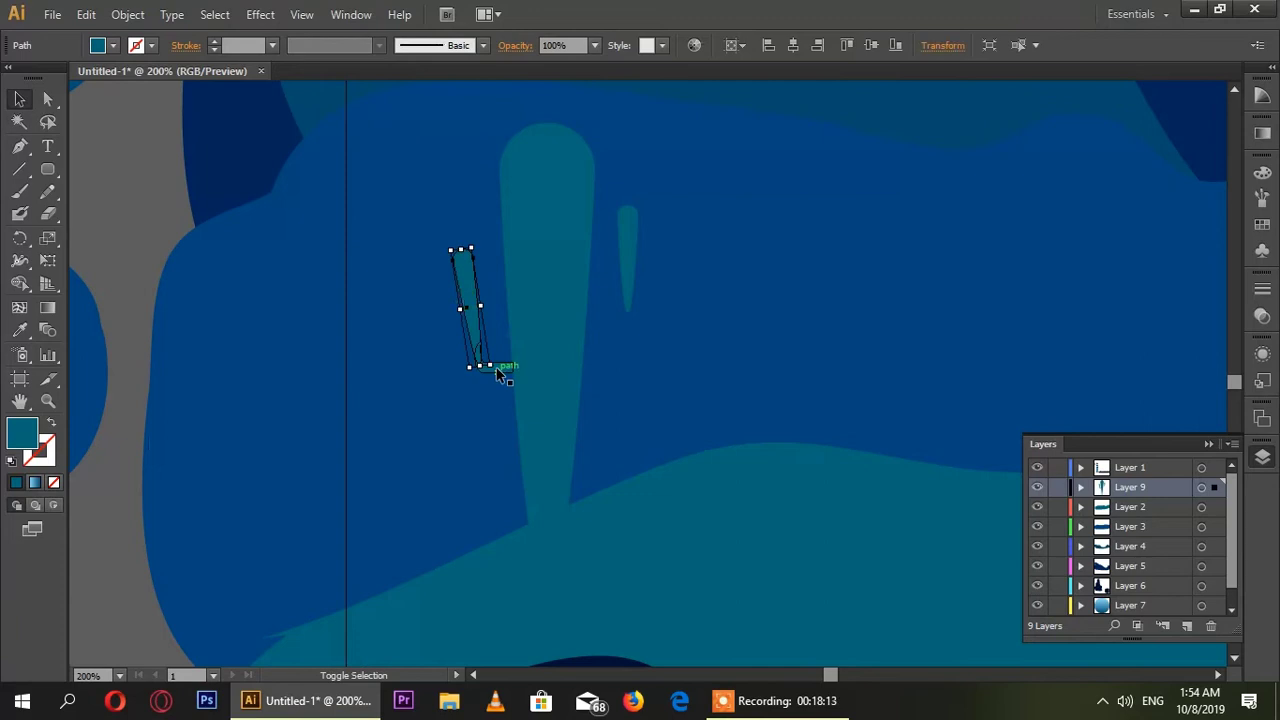
click(137, 300)
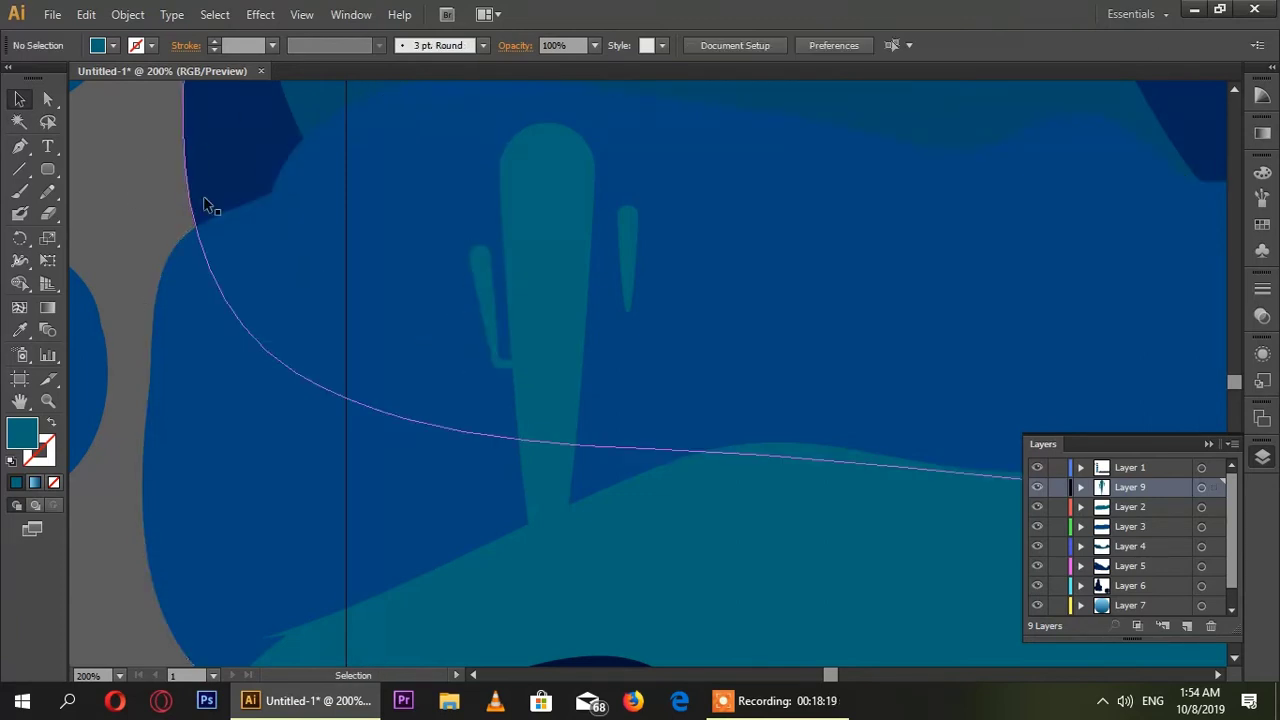
key(ctrl+plus)
key(ctrl+plus)
key(ctrl+plus)
scroll(244, 312, left, 1)
click(244, 312)
drag(241, 258, 222, 290)
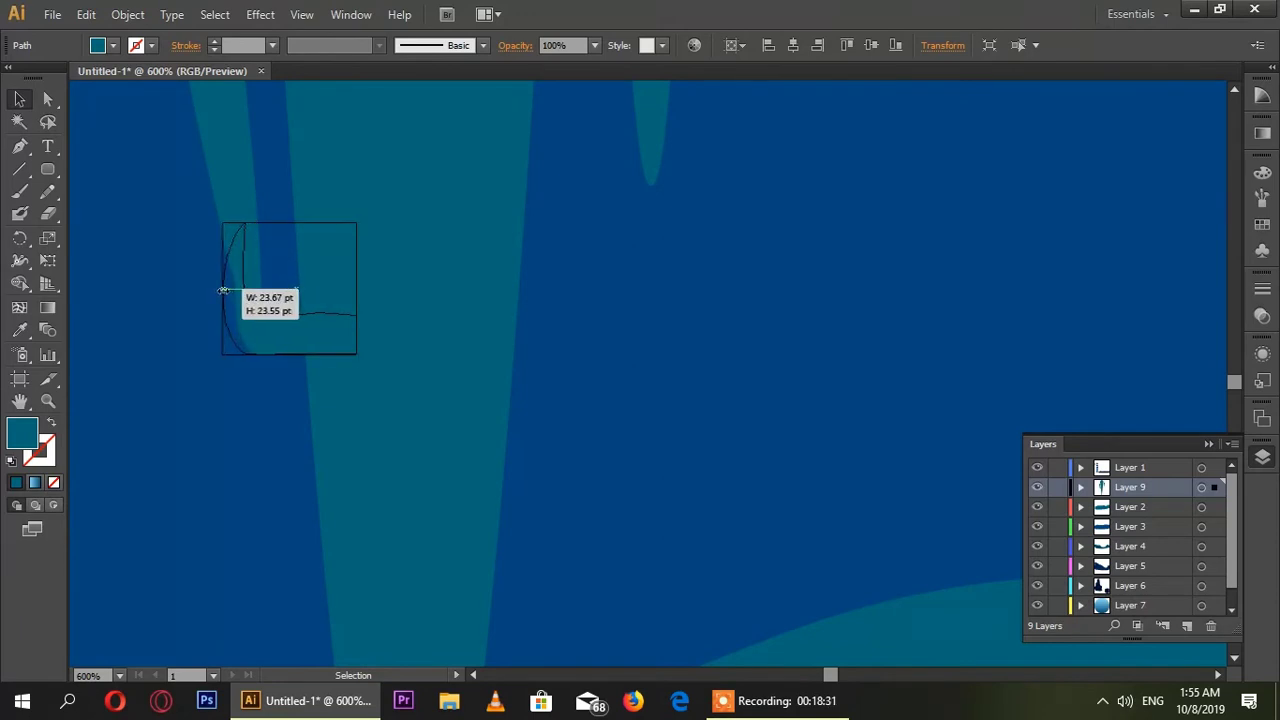
drag(222, 290, 241, 289)
drag(357, 224, 336, 229)
click(121, 269)
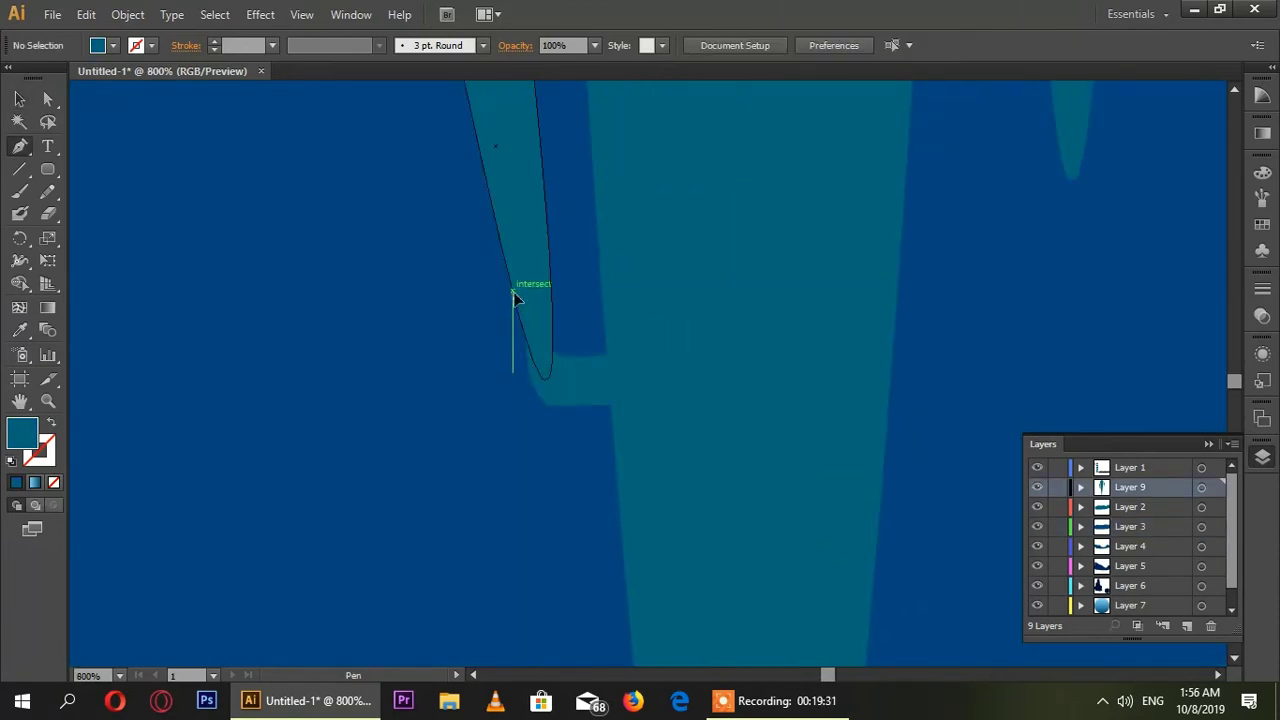
Draw a closed patch filling the gap between the left arm and its elbow.
click(535, 384)
click(530, 258)
click(544, 343)
click(565, 374)
click(528, 374)
click(511, 294)
click(530, 258)
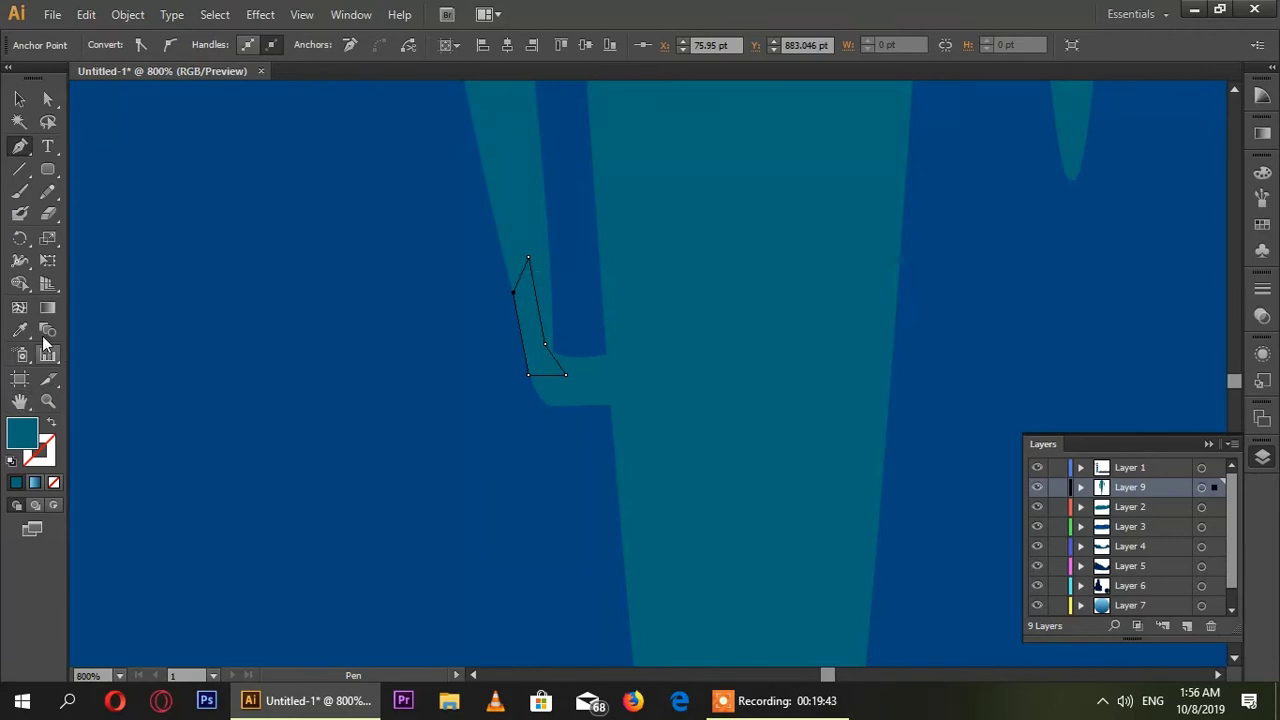
key(ctrl+minus)
key(ctrl+minus)
key(ctrl+minus)
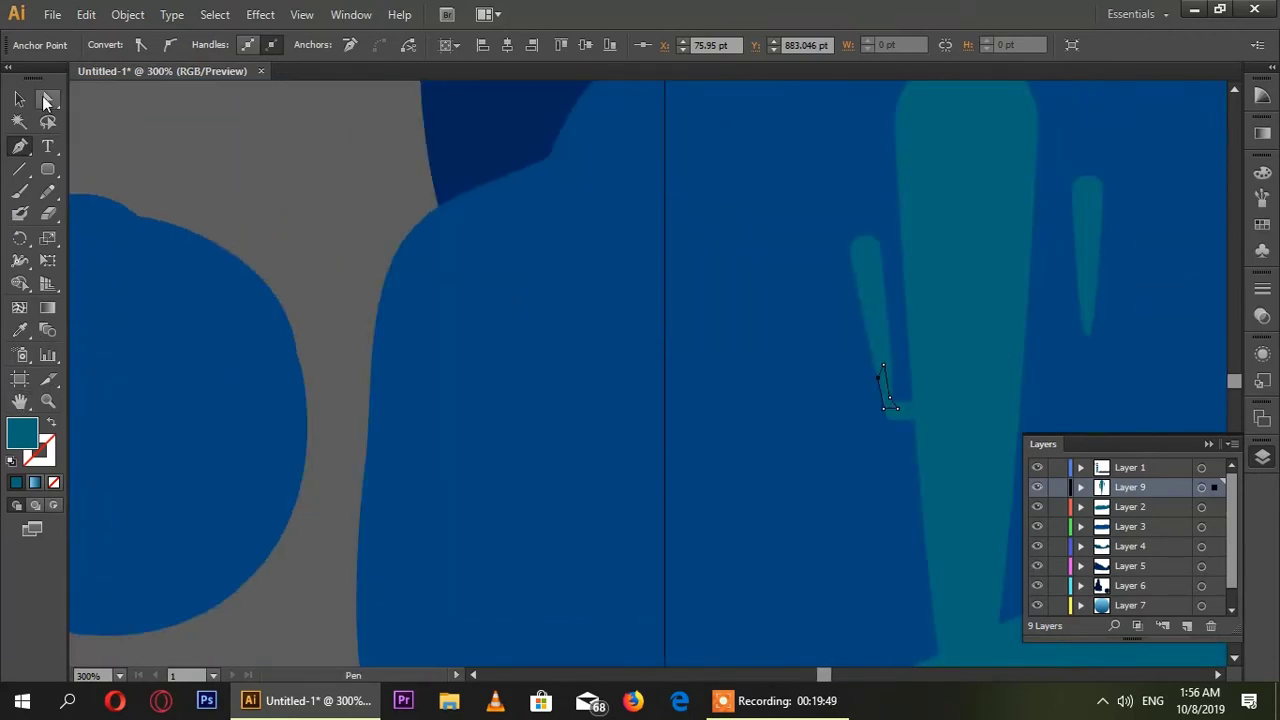
click(19, 99)
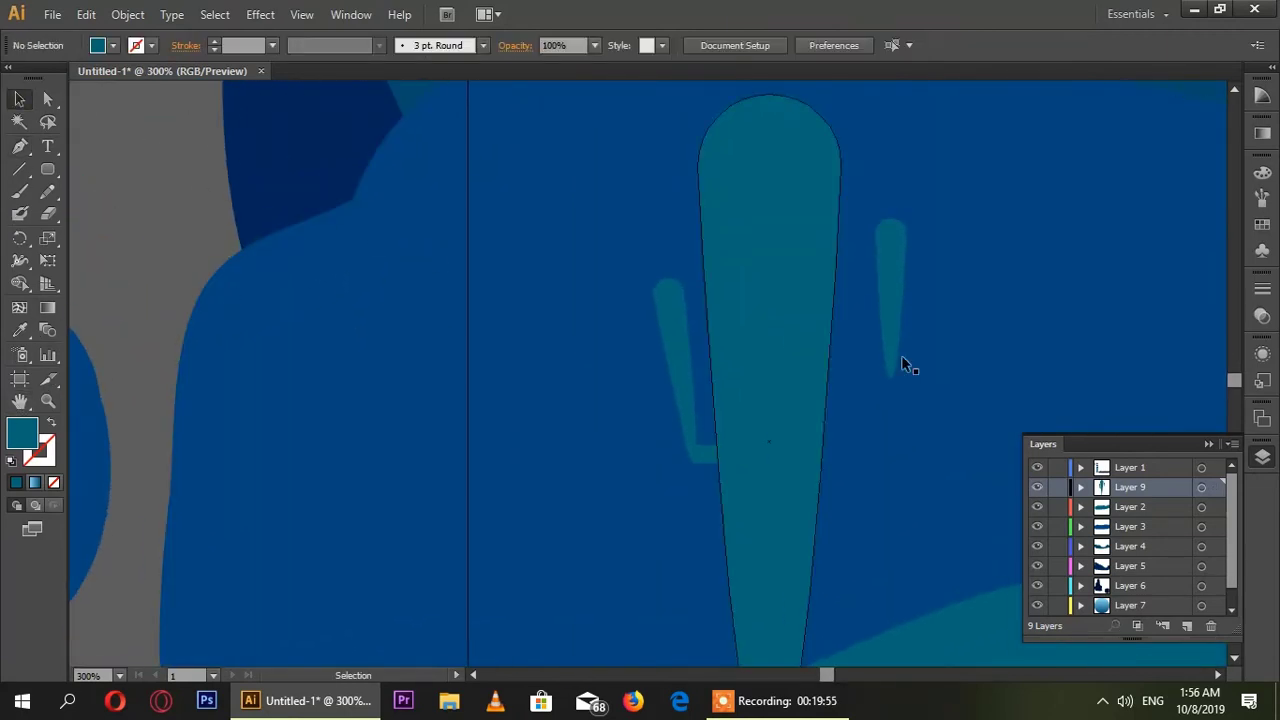
Move the right arm away from the trunk and select the whole left arm with its elbow.
drag(891, 337, 1017, 340)
ctrl+click(672, 388)
shift+click(703, 456)
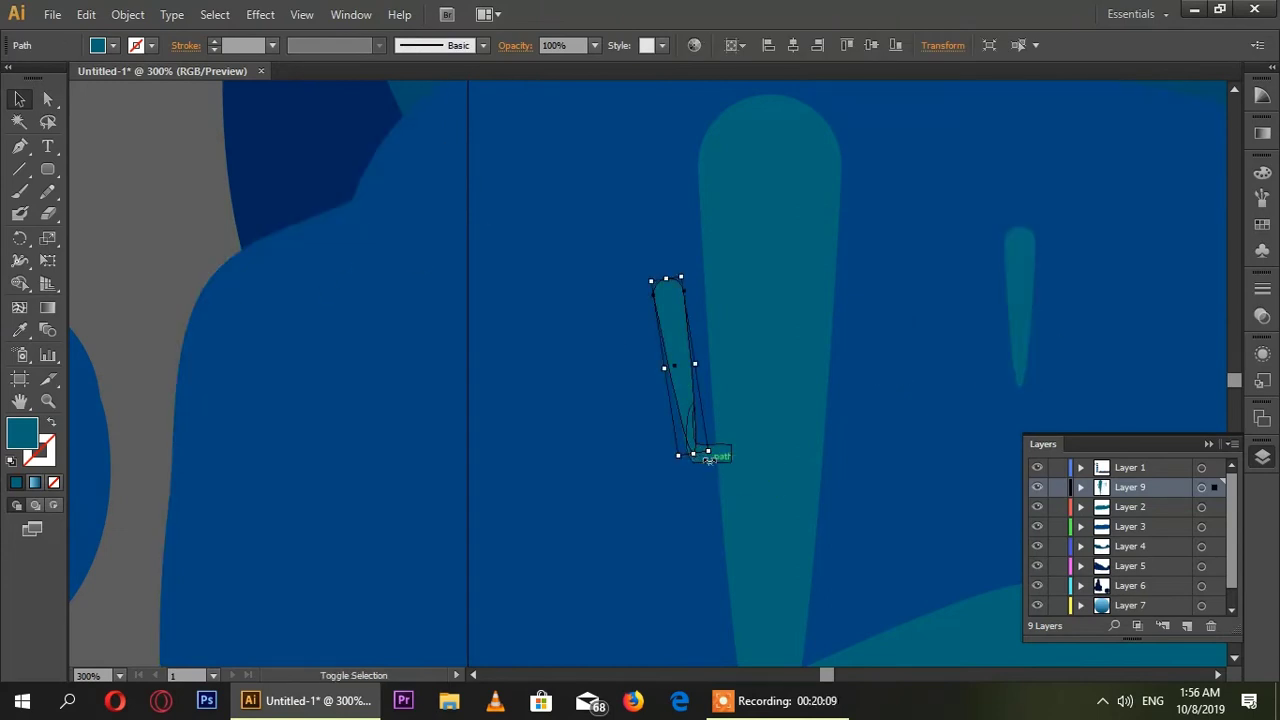
key(ctrl+plus)
scroll(751, 391, right, 3)
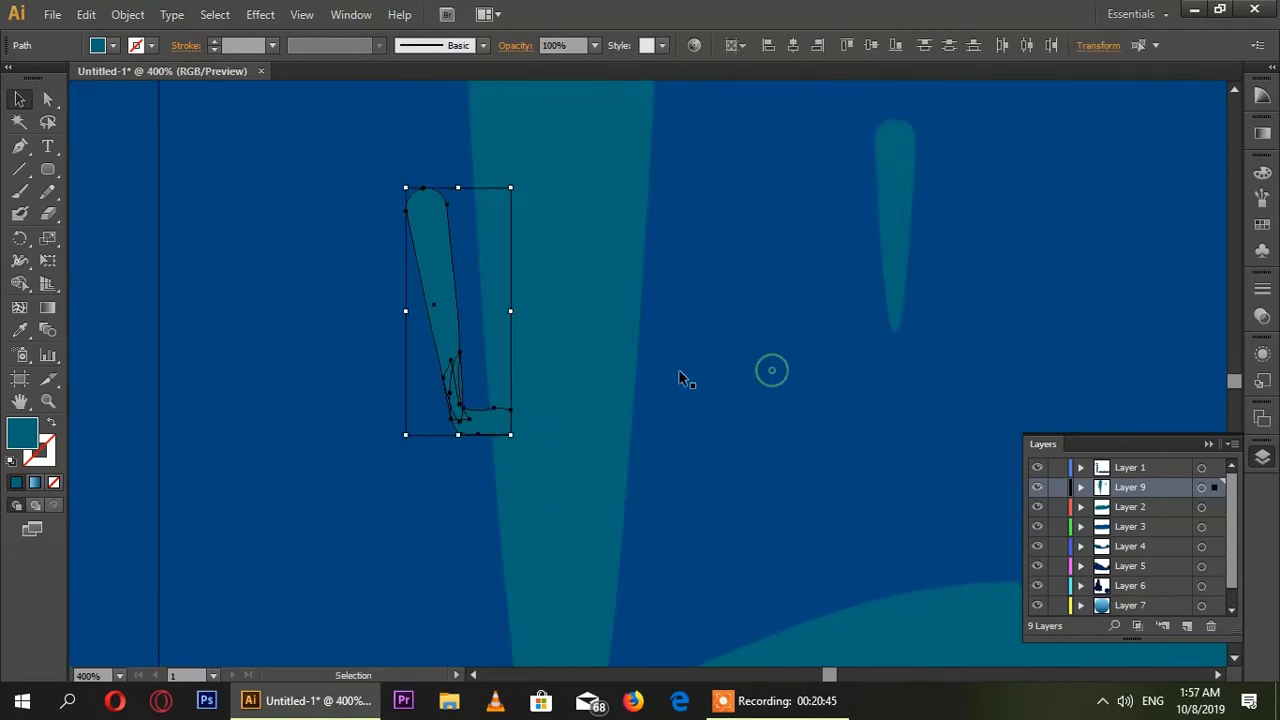
click(732, 412)
Duplicate the left arm, reflect it vertically, and place it against the trunk's right side.
key(ctrl+v)
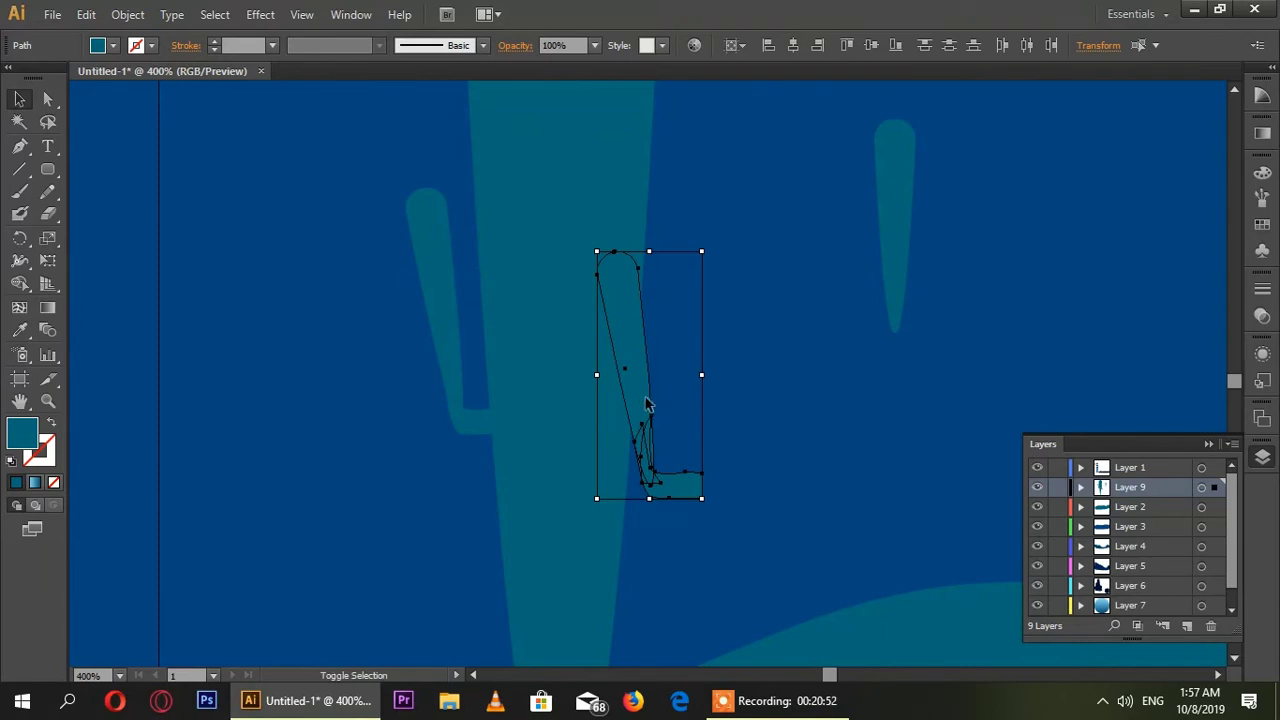
drag(611, 442, 718, 342)
click(127, 14)
click(418, 103)
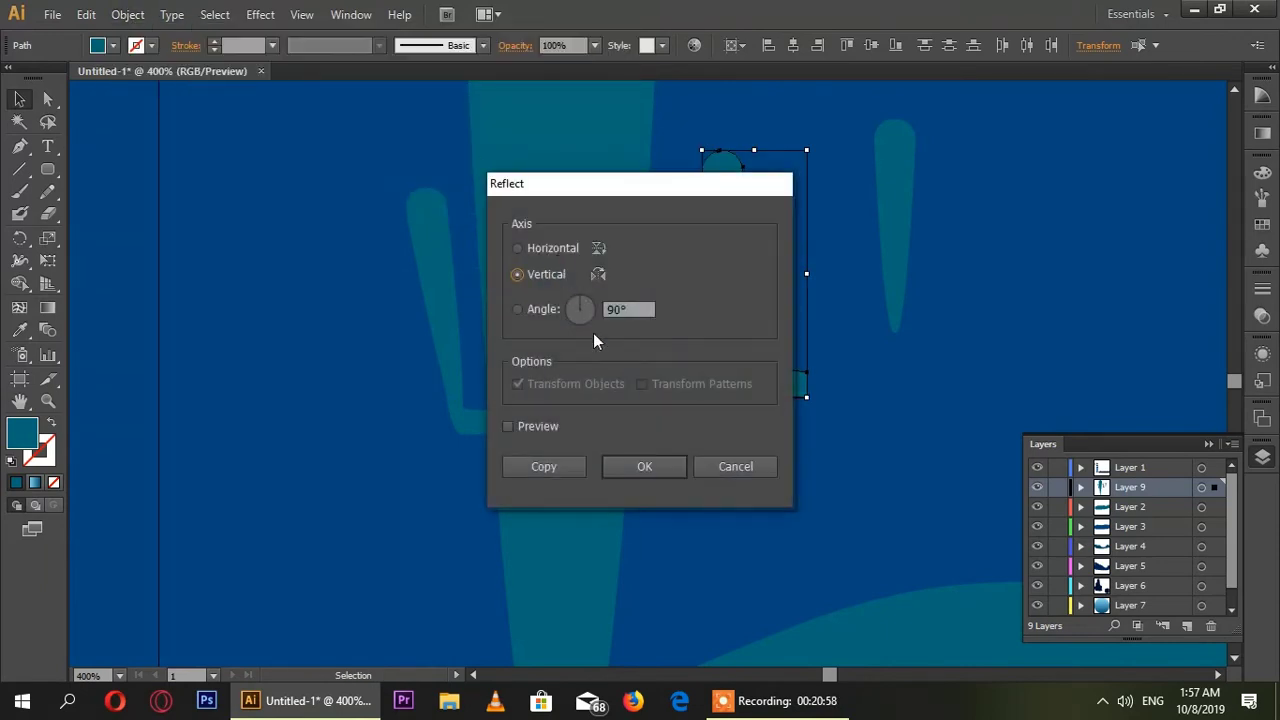
click(630, 463)
drag(700, 160, 629, 136)
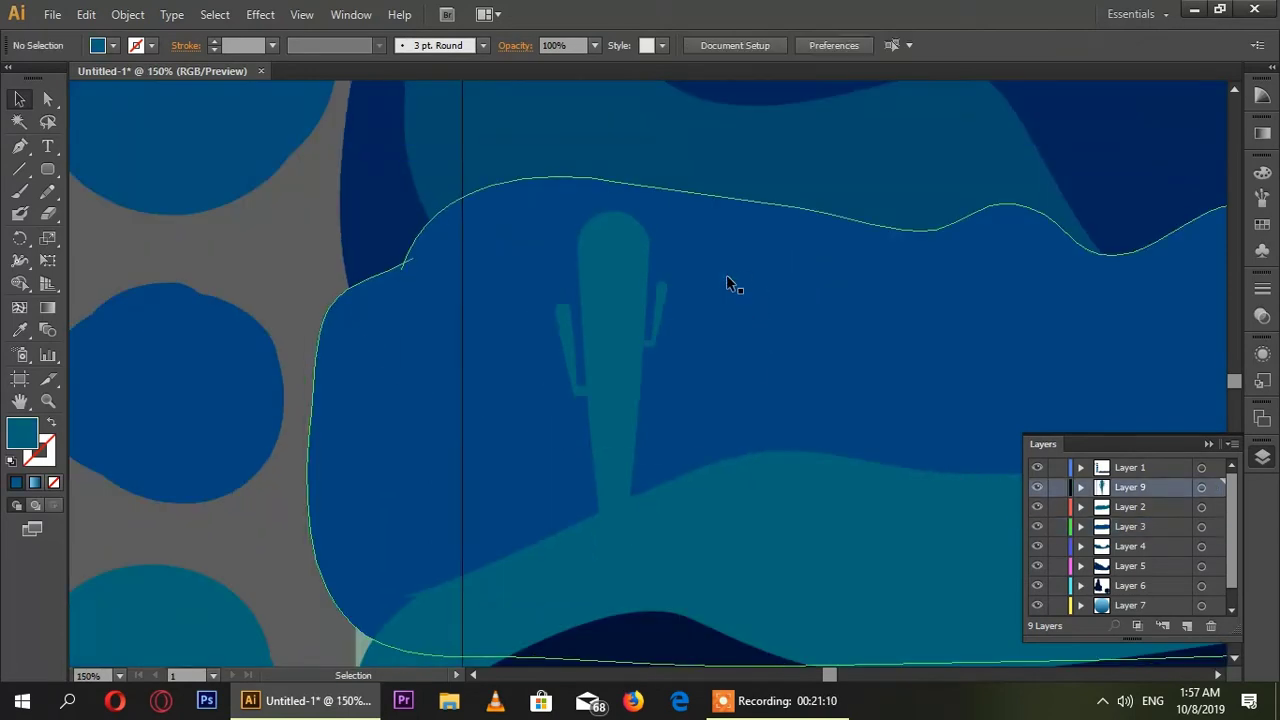
Select all the cactus artwork on its layer and enlarge it slightly.
scroll(726, 274, up, 3)
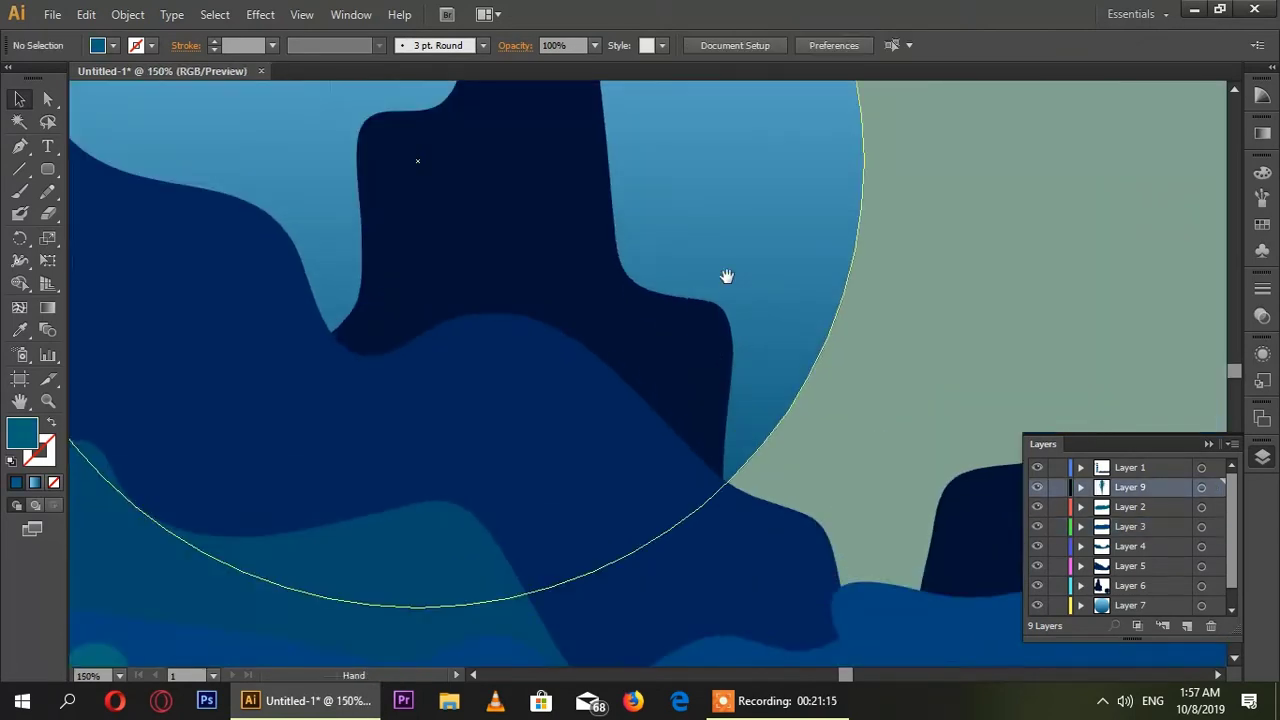
scroll(514, 277, down, 5)
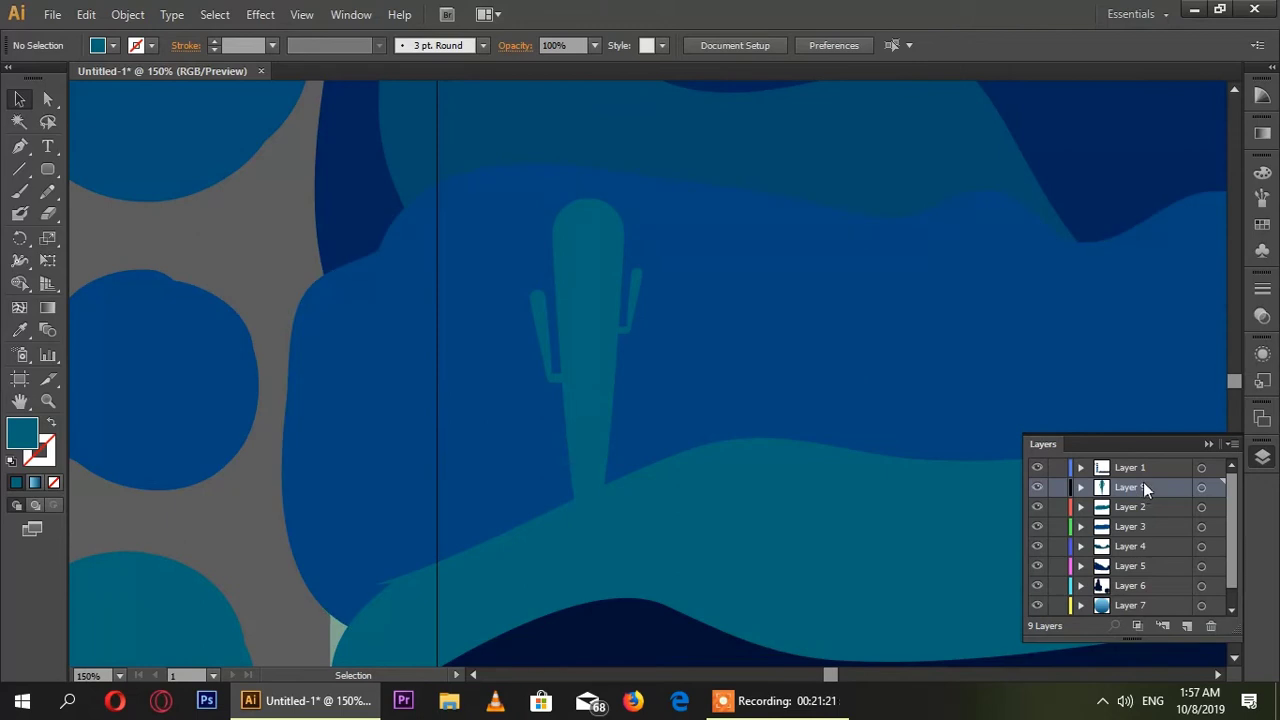
click(1201, 487)
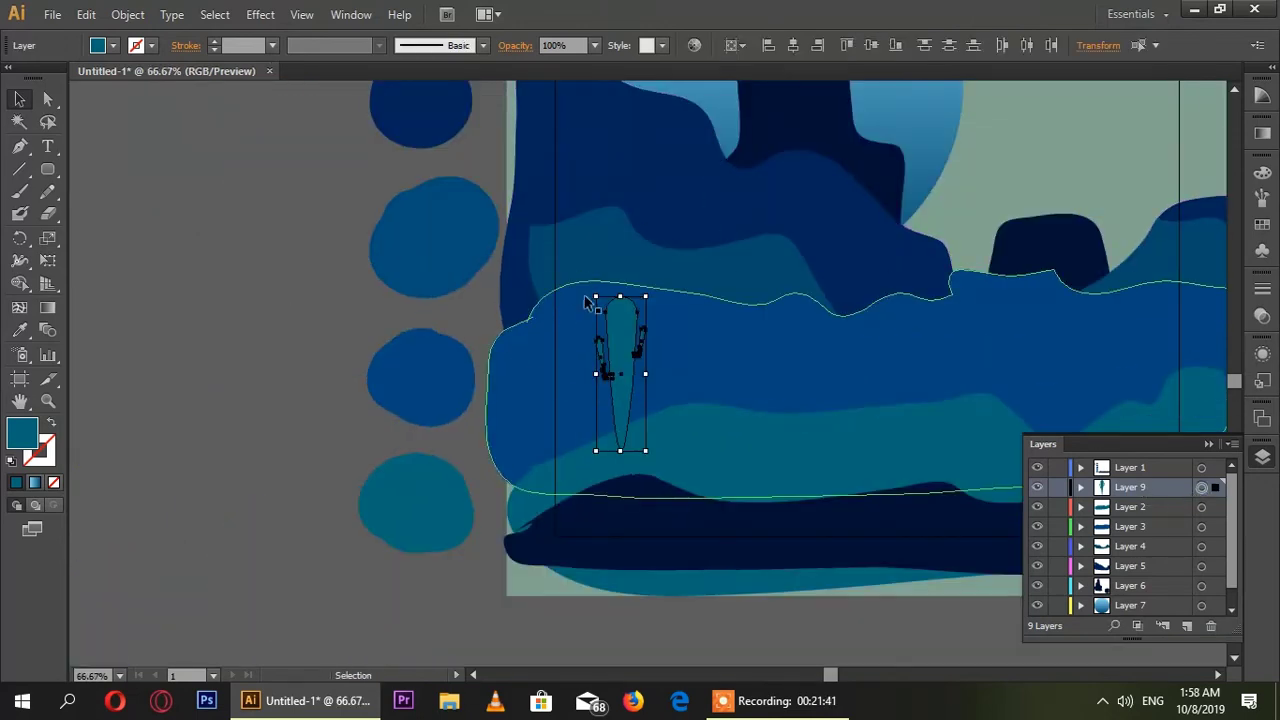
mouse_move(590, 302)
mouse_down()
mouse_move(576, 233)
mouse_move(622, 232)
mouse_move(642, 185)
mouse_up()
click(345, 280)
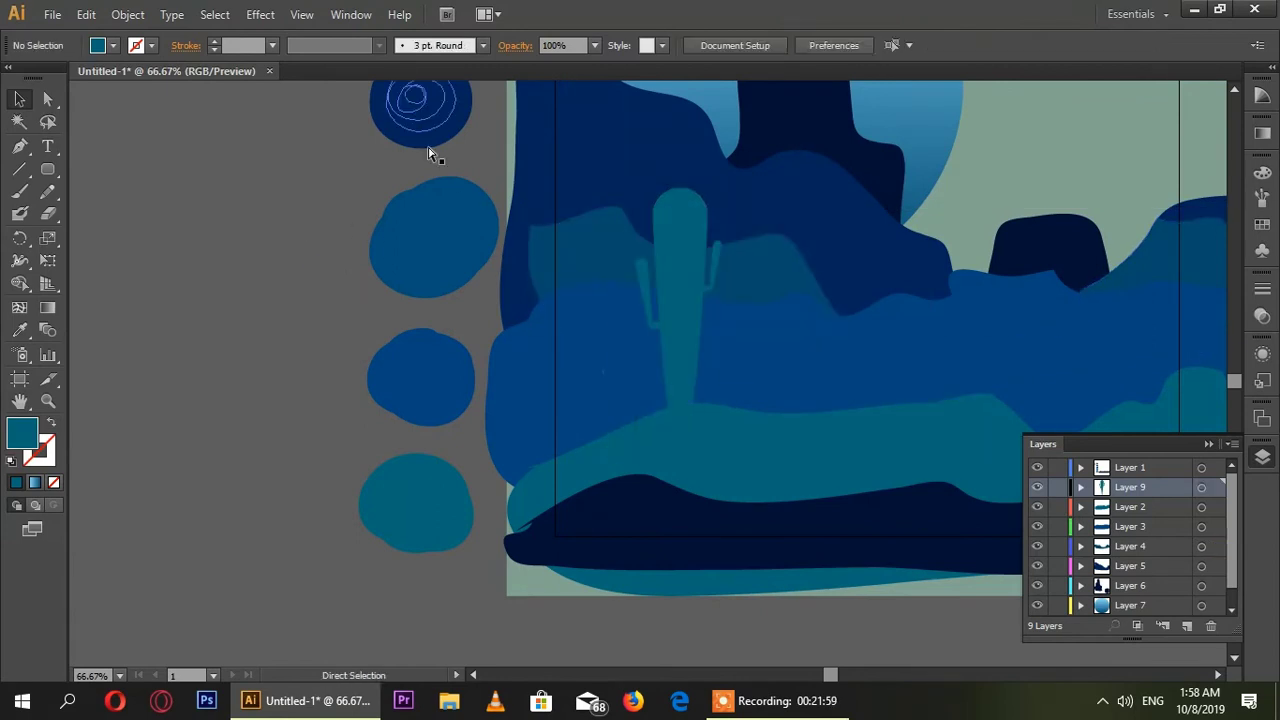
scroll(430, 153, up, 5)
scroll(474, 317, down, 4)
scroll(300, 340, down, 3)
click(138, 370)
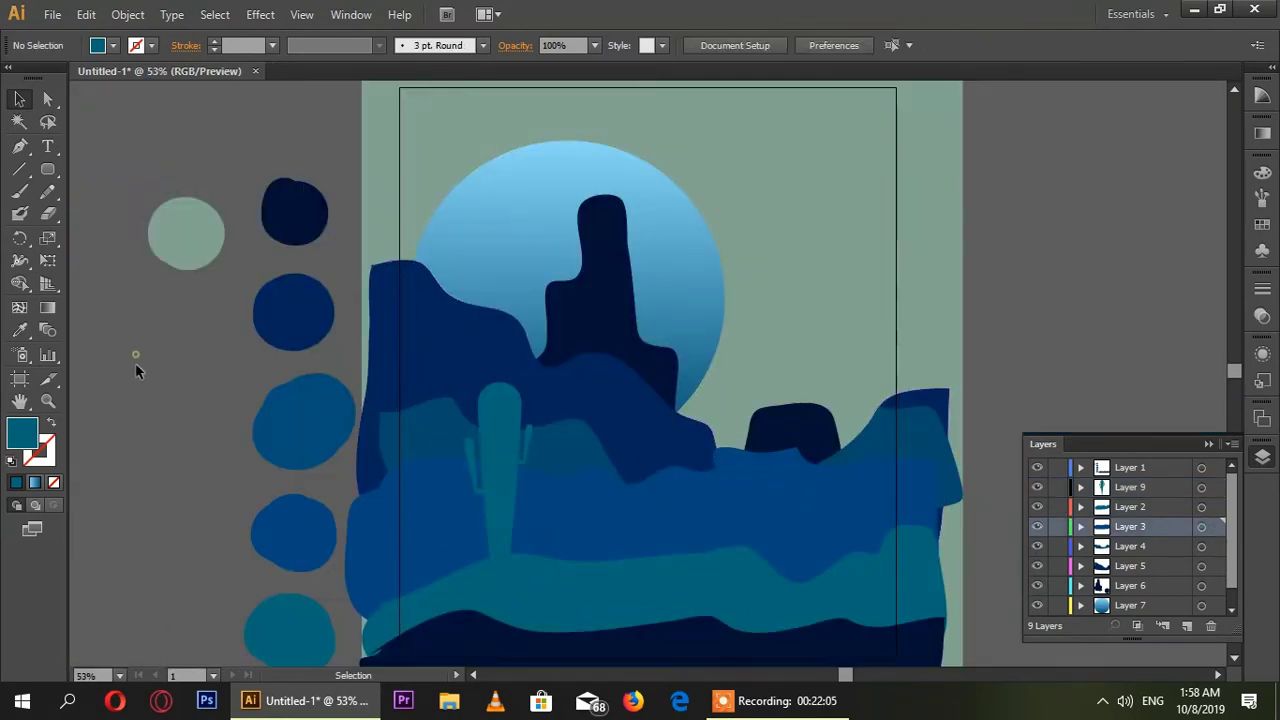
scroll(363, 151, up, 3)
scroll(617, 314, down, 5)
Draw a small rounded bar as a grass blade and tilt it diagonally.
key(m)
mouse_move(469, 288)
mouse_down()
mouse_move(527, 318)
mouse_move(540, 404)
mouse_up()
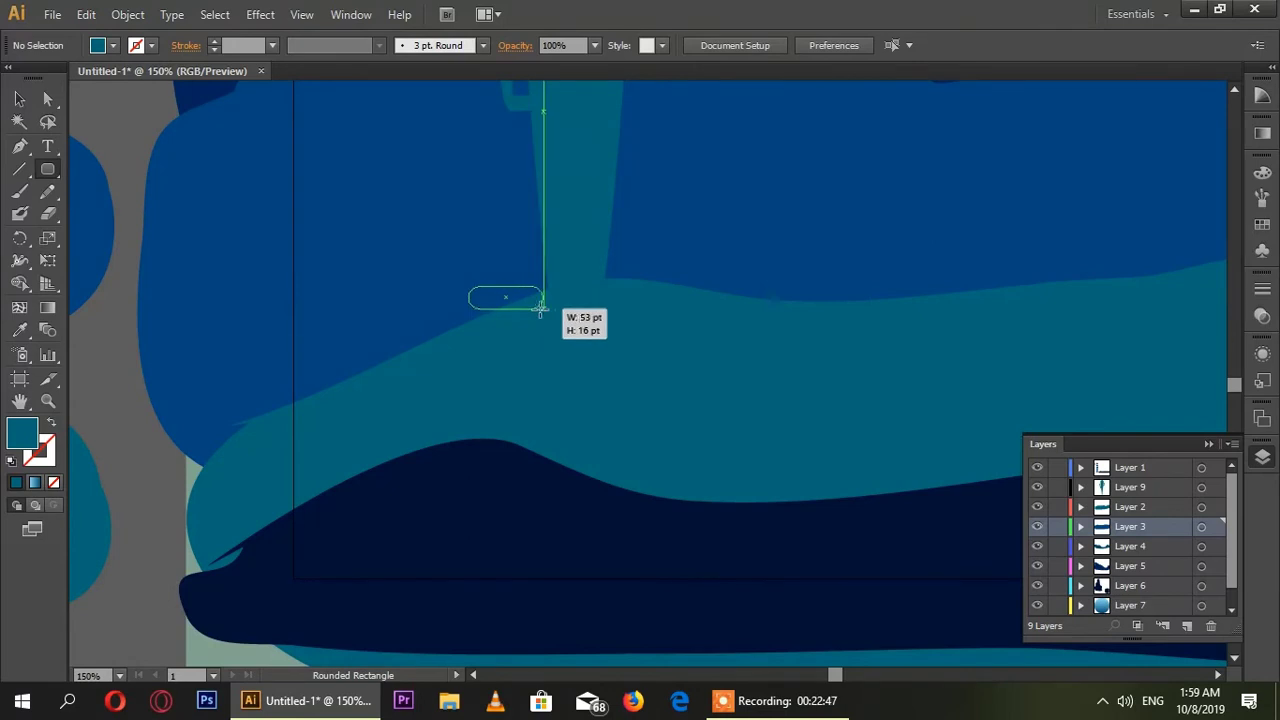
drag(540, 308, 541, 303)
key(v)
drag(457, 277, 523, 286)
key(p)
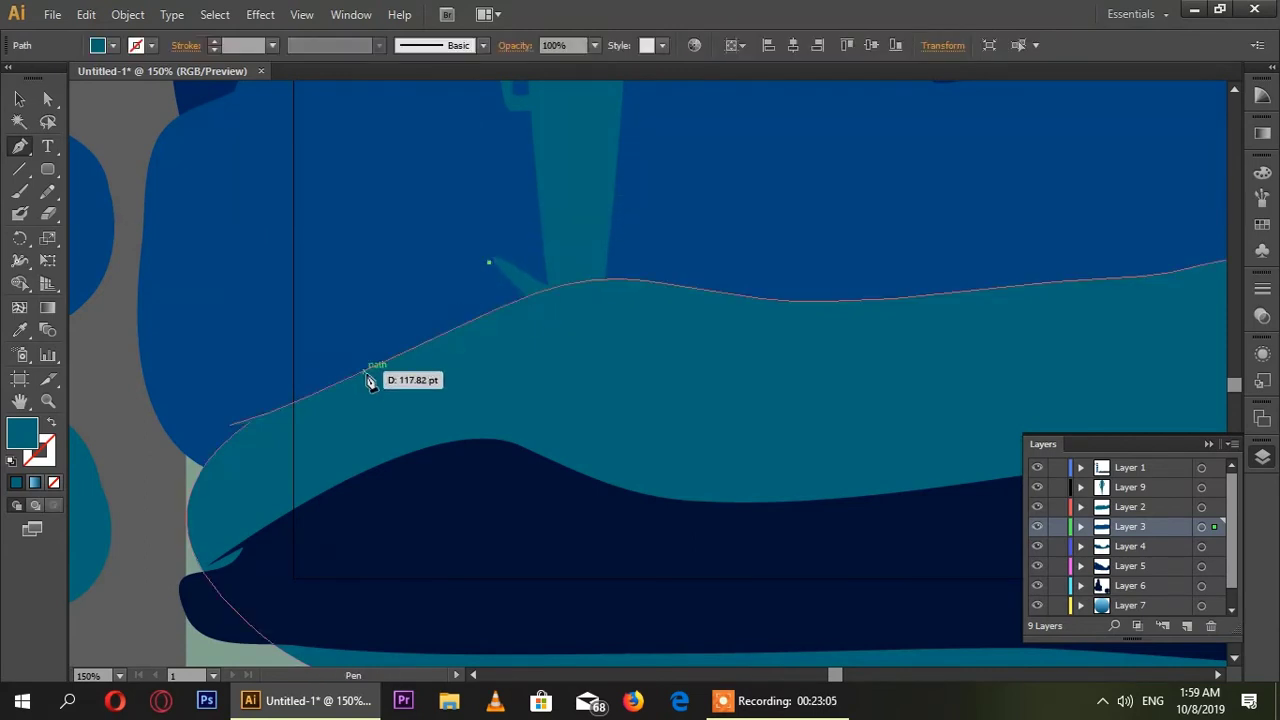
key(v)
click(125, 99)
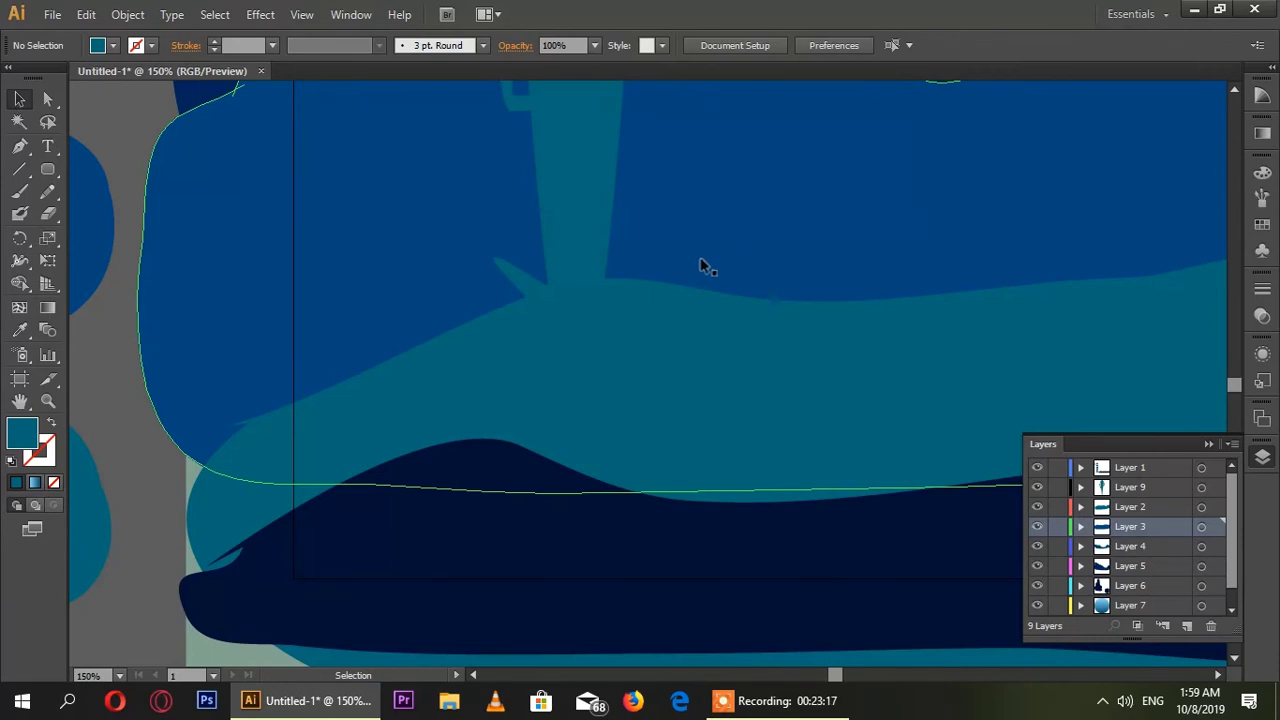
Move the grass blade to the cactus base, rotated to about -66°.
click(645, 366)
mouse_move(645, 366)
mouse_down()
mouse_move(522, 254)
mouse_move(533, 215)
mouse_up()
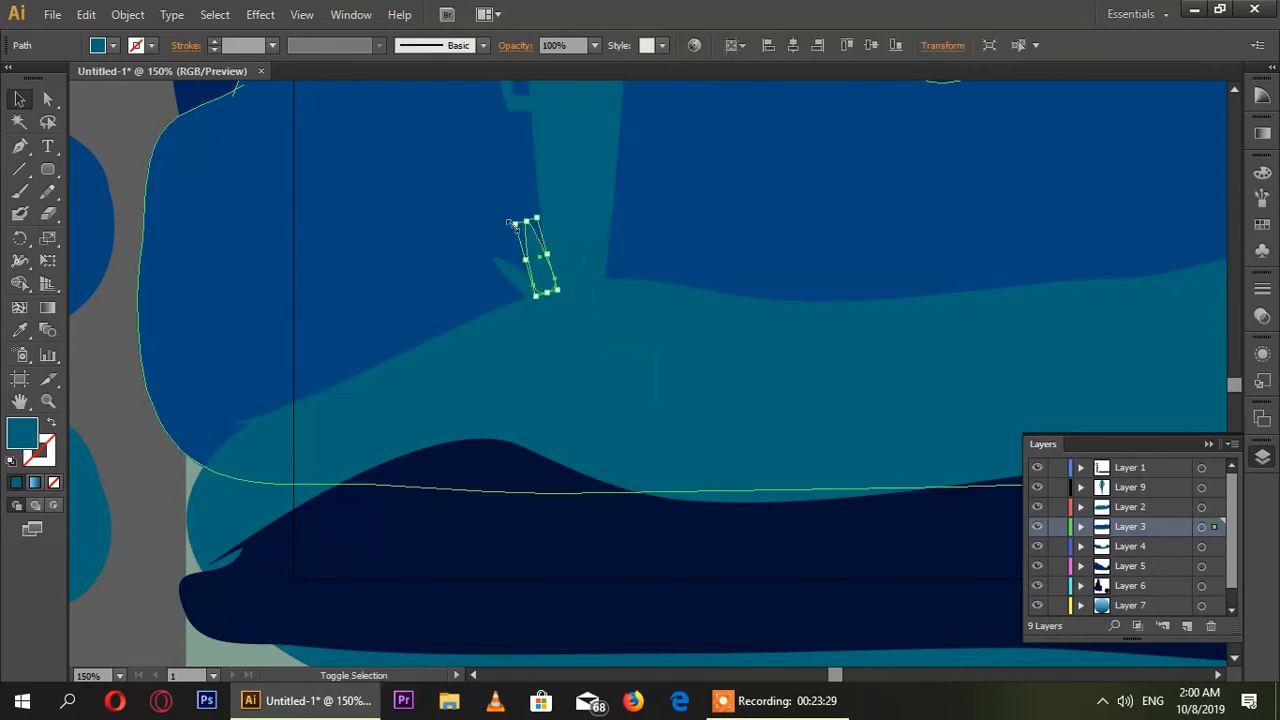
key(ctrl+shift+a)
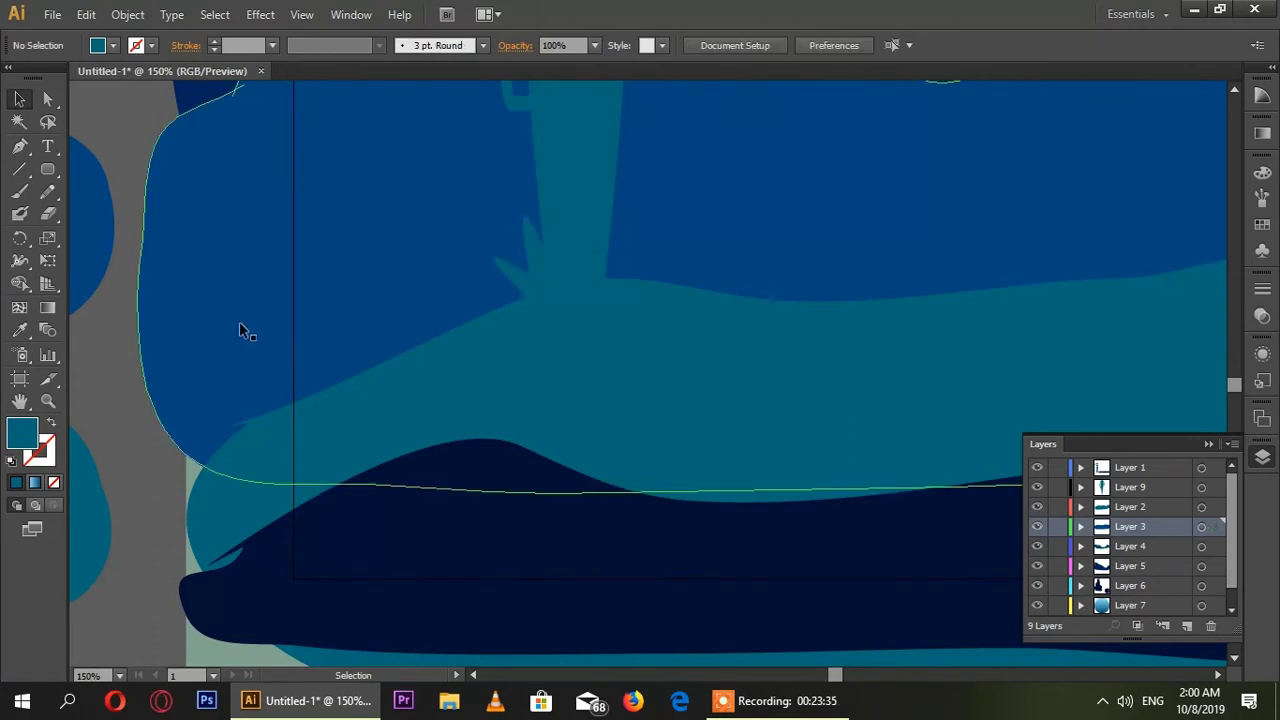
click(525, 269)
click(610, 292)
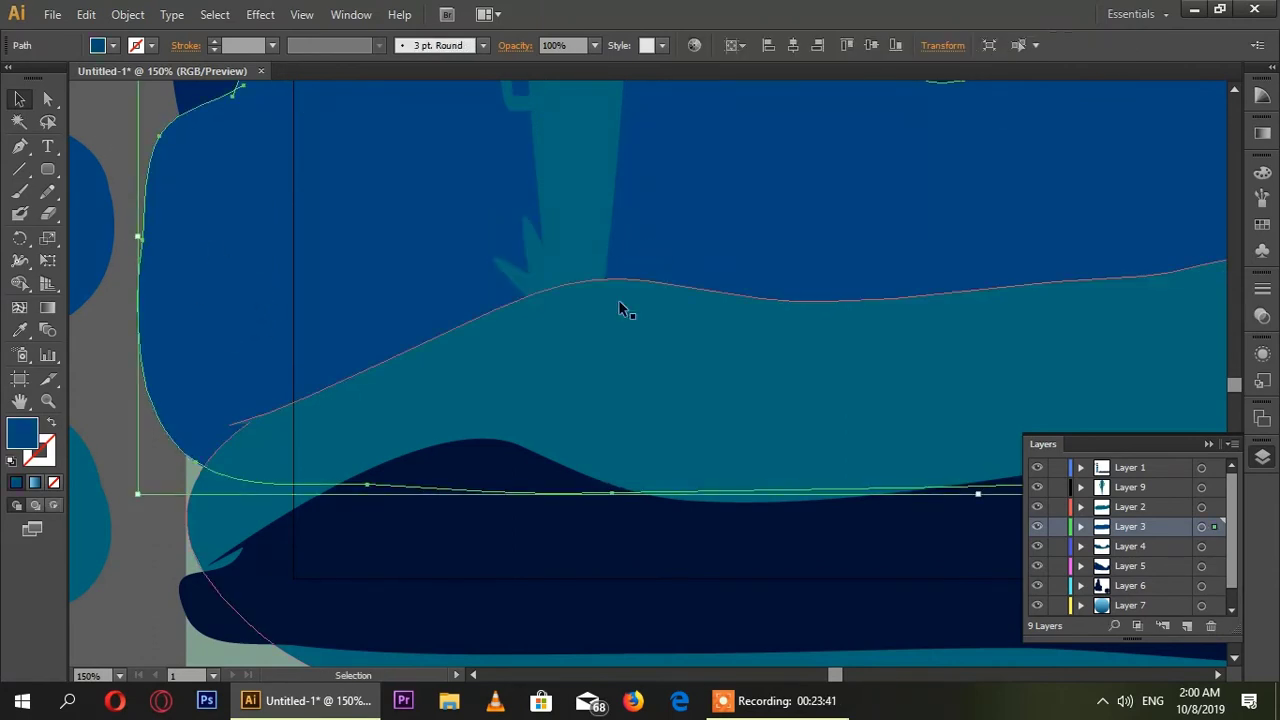
click(645, 370)
drag(706, 322, 724, 393)
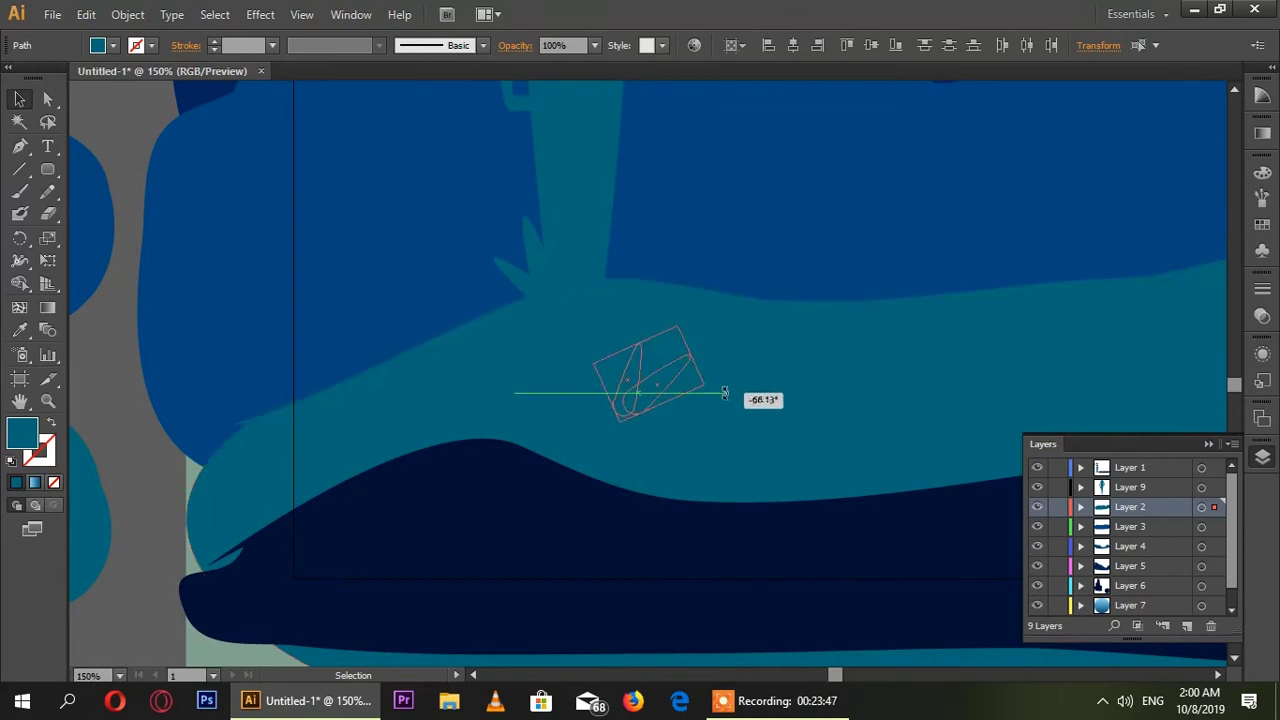
drag(660, 297, 652, 293)
key(ctrl+shift+a)
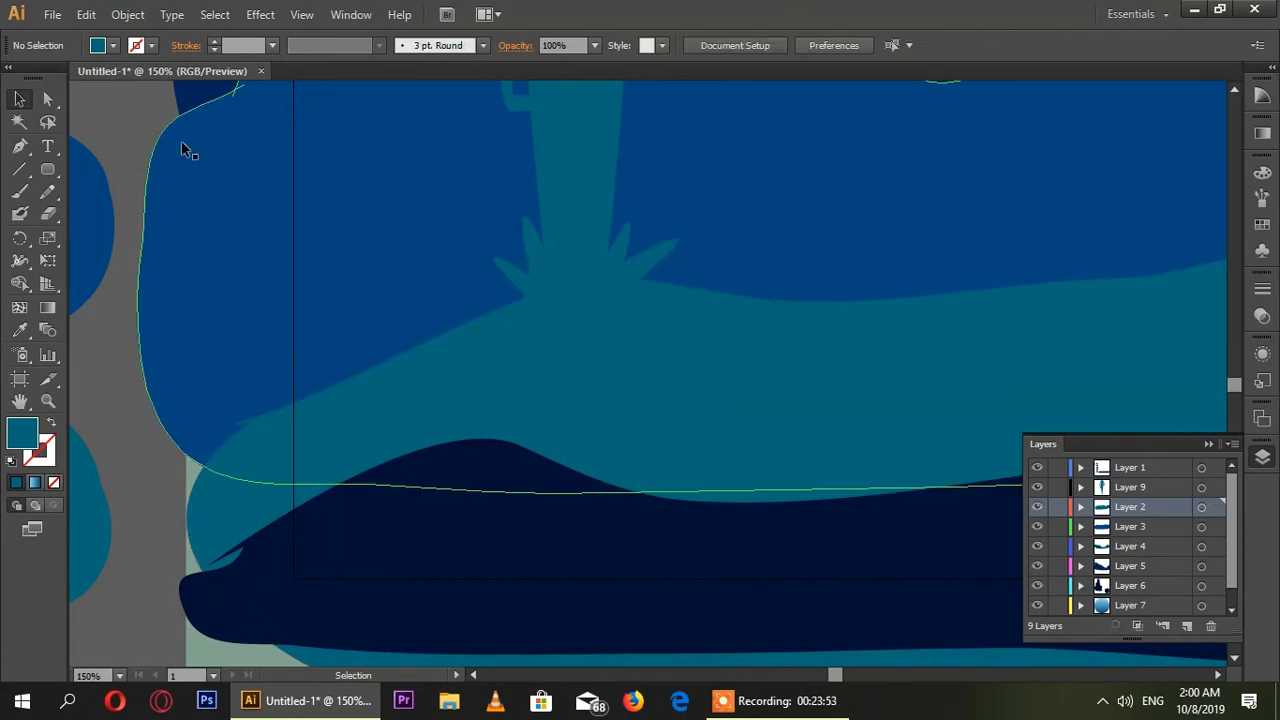
Resize another blade beside the others, then move a grass tuft onto the lower right hill.
click(679, 273)
click(675, 345)
mouse_move(675, 351)
mouse_down()
mouse_move(660, 285)
mouse_move(710, 237)
mouse_up()
key(ctrl+shift+a)
key(ctrl+minus)
key(ctrl+minus)
key(ctrl+minus)
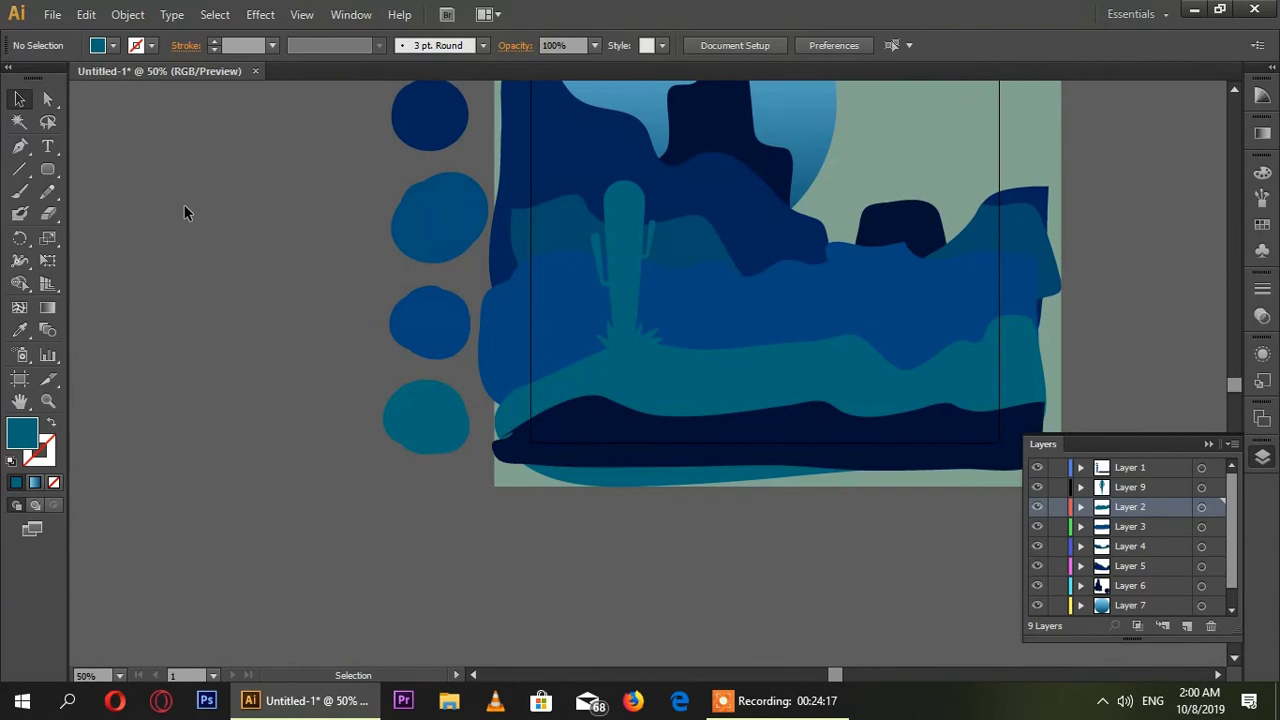
mouse_move(646, 342)
mouse_down()
mouse_move(649, 368)
mouse_move(855, 350)
mouse_up()
Move the grass tuft further right onto the hill crest and stand it upright.
key(ctrl+plus)
key(ctrl+plus)
key(ctrl+plus)
scroll(700, 340, right, 3)
scroll(427, 345, right, 8)
mouse_move(215, 350)
mouse_down()
mouse_move(855, 350)
mouse_move(449, 412)
mouse_move(653, 349)
mouse_up()
scroll(855, 348, right, 5)
mouse_move(577, 396)
mouse_down()
mouse_move(581, 328)
mouse_move(499, 310)
mouse_move(576, 344)
mouse_move(552, 332)
mouse_up()
click(563, 251)
click(572, 350)
click(634, 363)
click(643, 371)
mouse_move(643, 371)
mouse_down()
mouse_move(595, 325)
mouse_move(640, 371)
mouse_move(600, 363)
mouse_move(603, 333)
mouse_up()
click(640, 371)
click(663, 347)
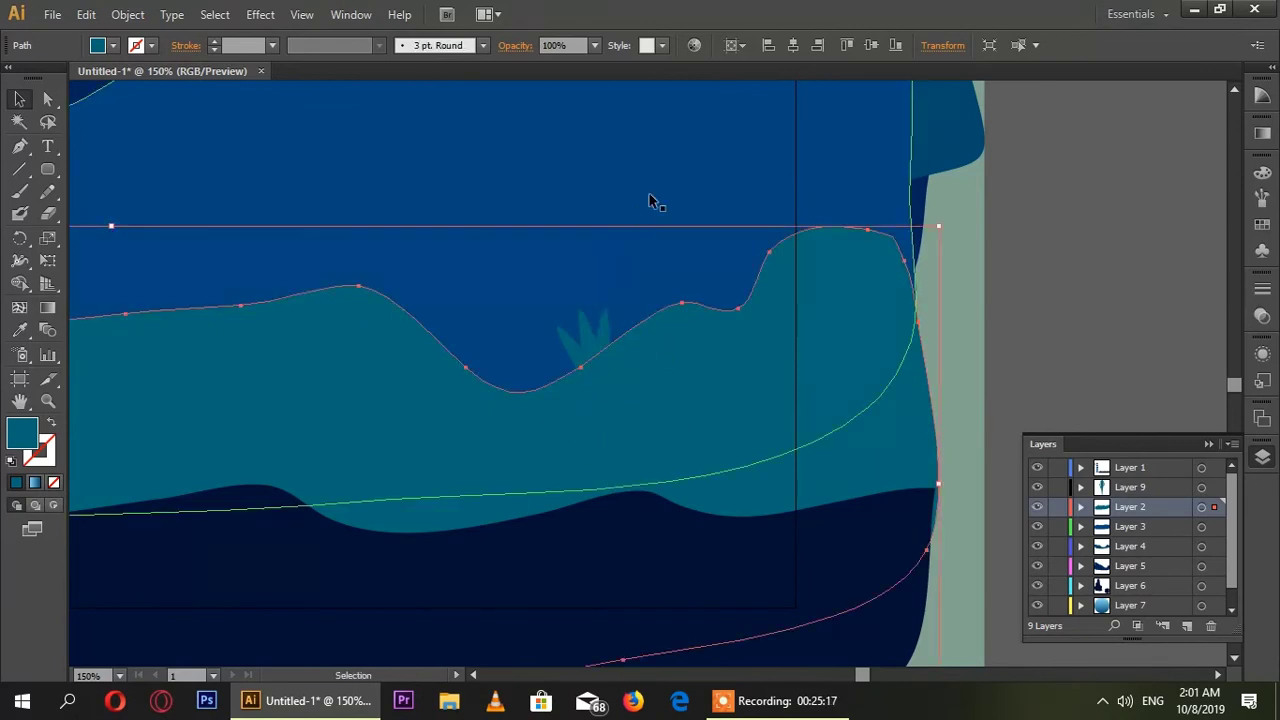
Draw two tall thin rounded bars side by side as the small cactus stems.
key(m)
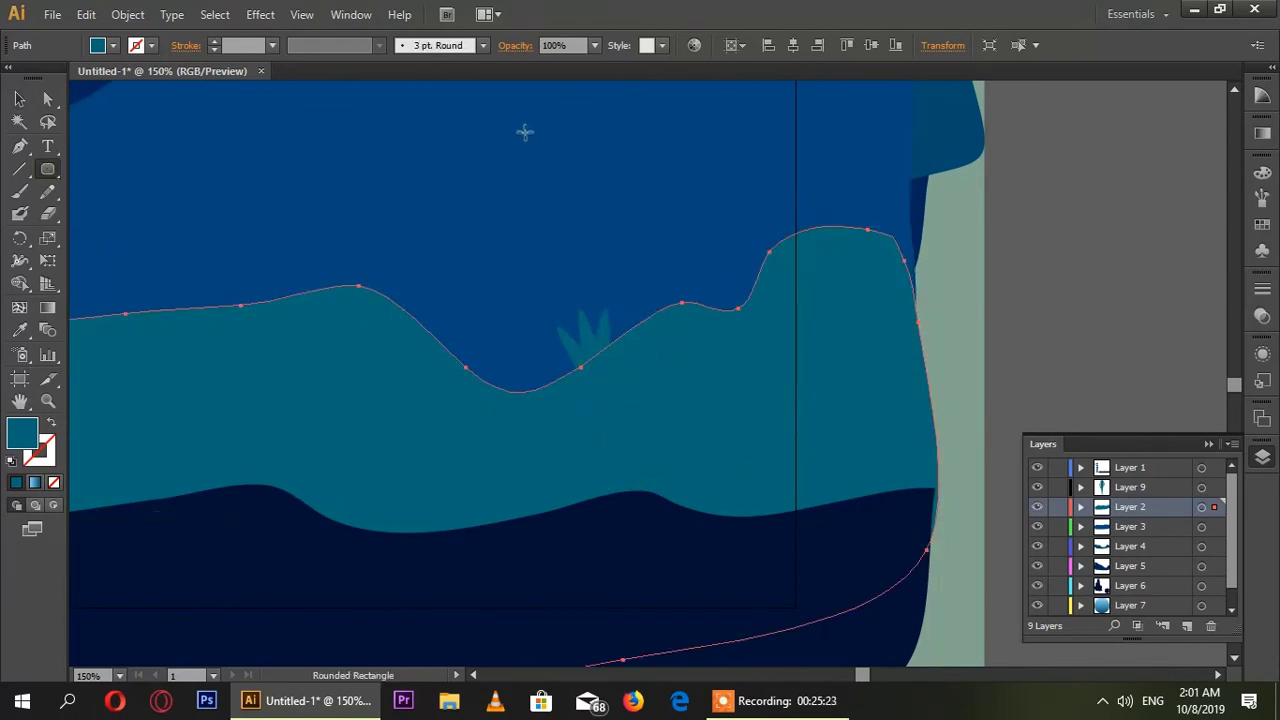
drag(614, 183, 624, 375)
key(v)
click(294, 171)
click(47, 170)
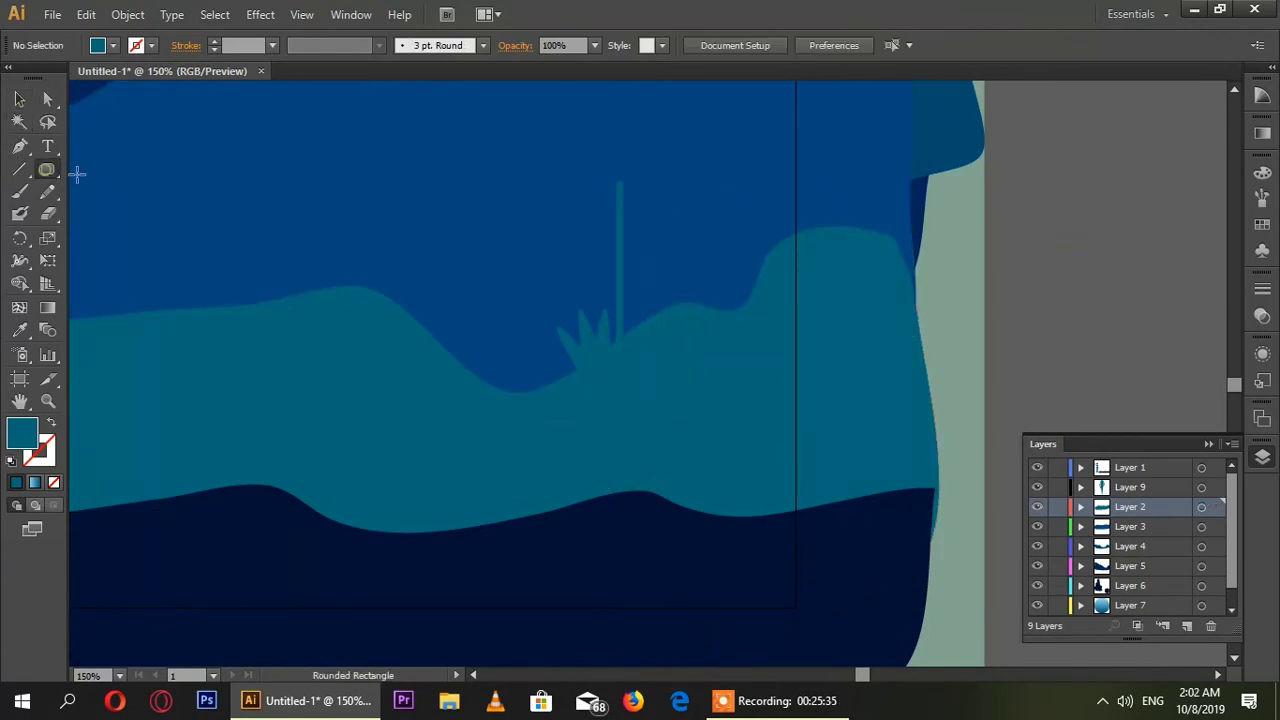
drag(591, 232, 605, 384)
key(v)
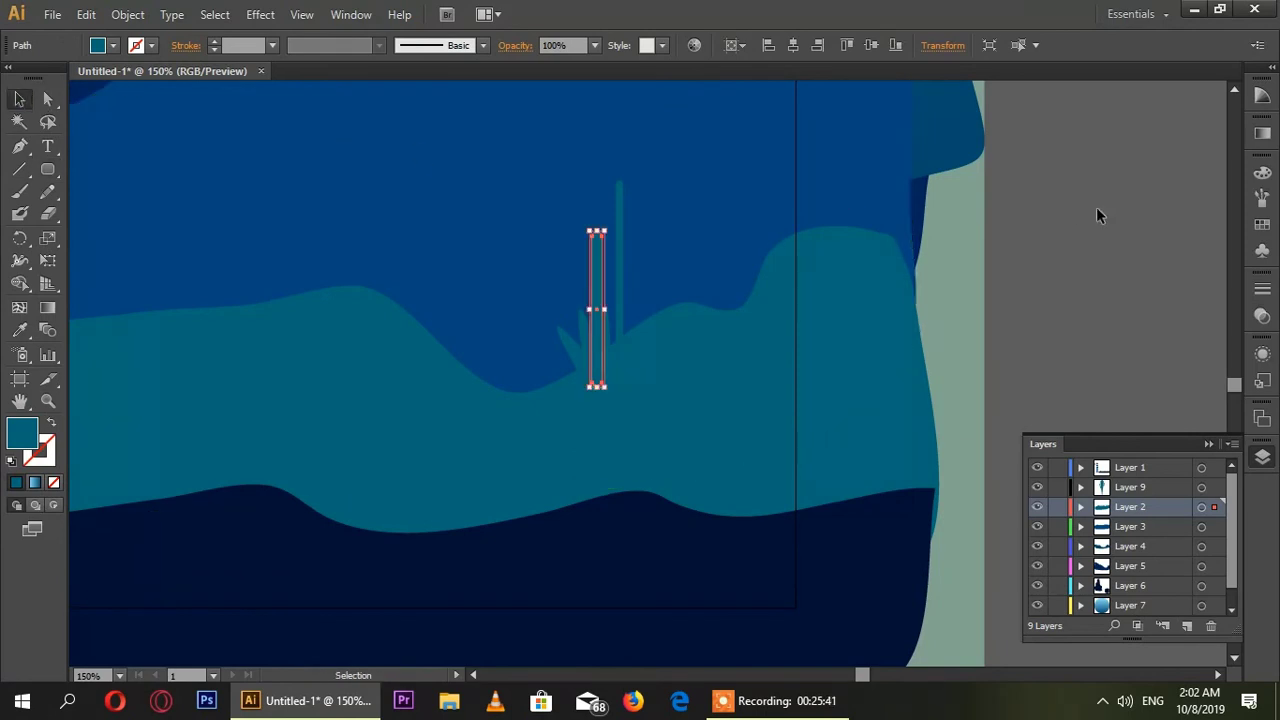
click(1096, 207)
Add a short rounded bar as the small cactus's arm, undoing an extra bar.
click(47, 170)
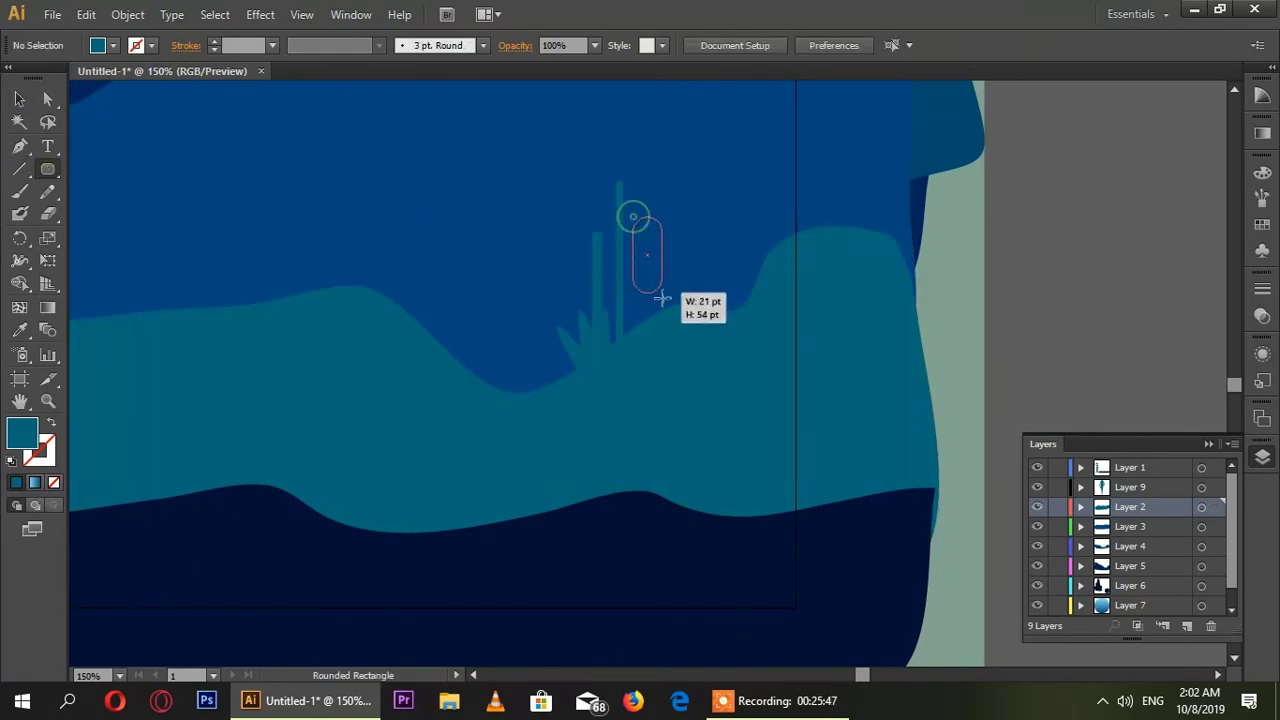
drag(662, 297, 655, 365)
click(1096, 240)
click(47, 170)
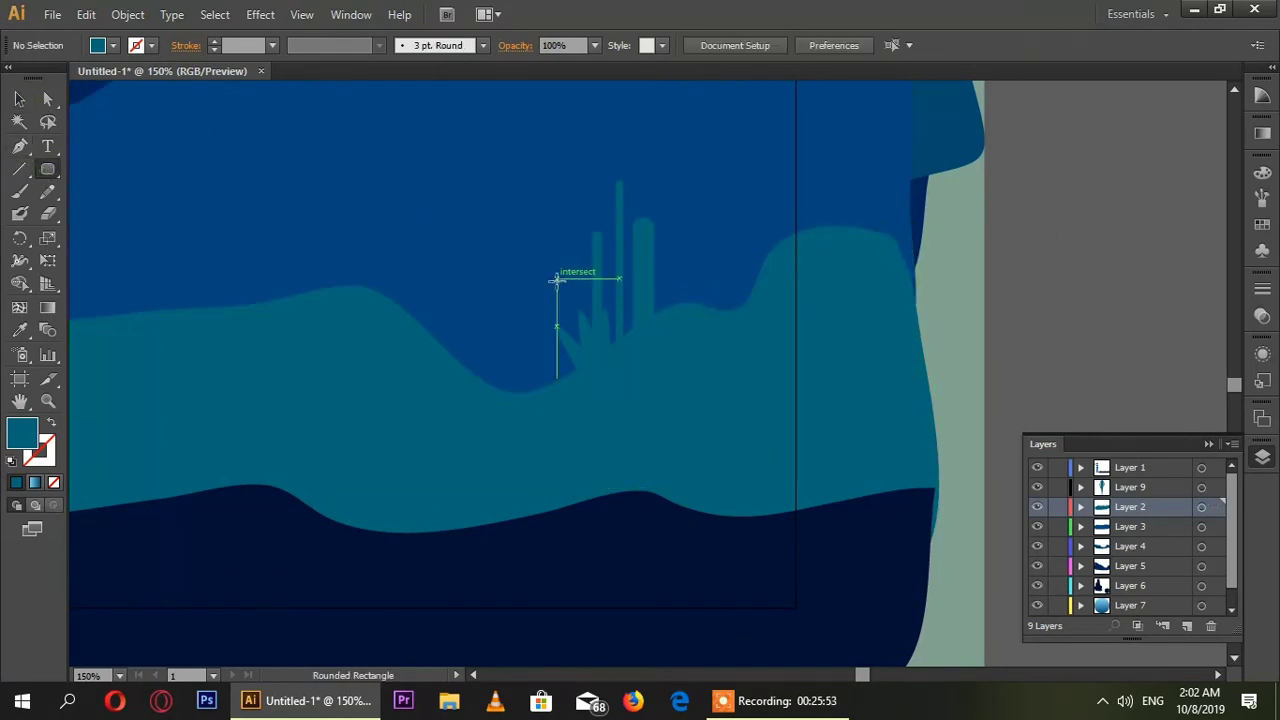
drag(668, 288, 660, 340)
key(ctrl+z)
key(v)
key(ctrl+0)
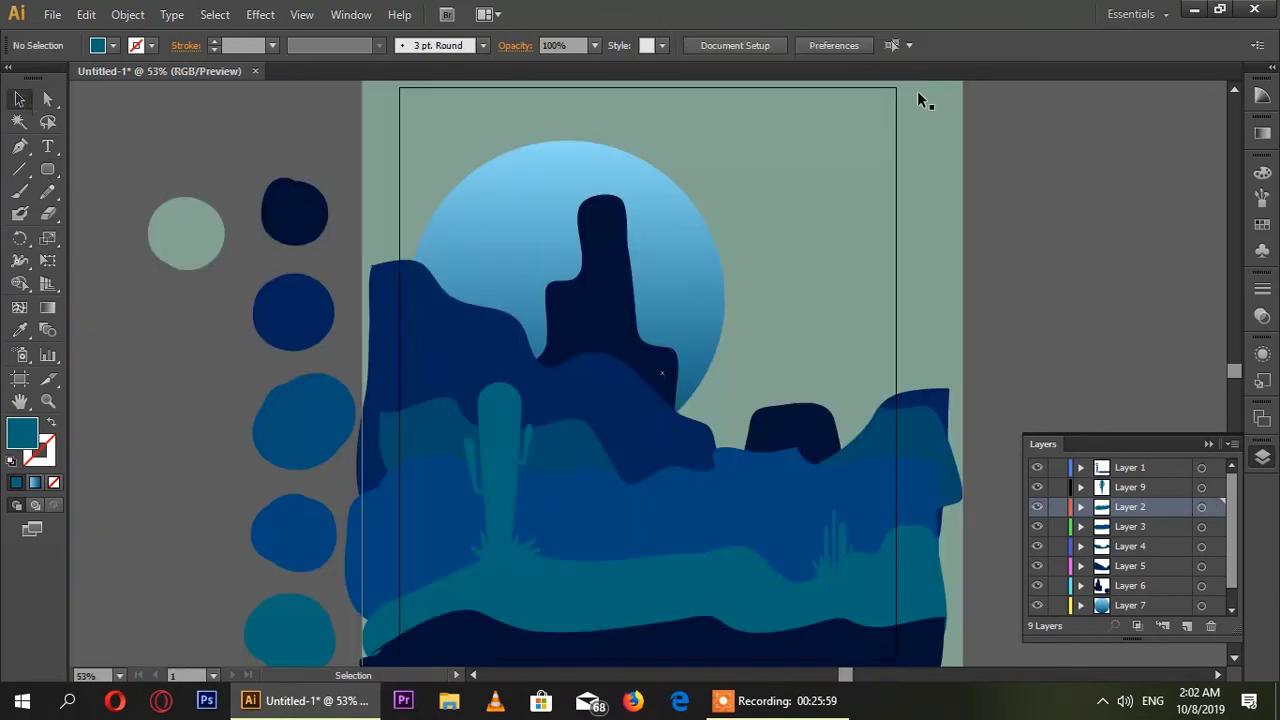
Delete the pale-green Layer 8 and add a new layer for the sky.
scroll(1210, 565, down, 1)
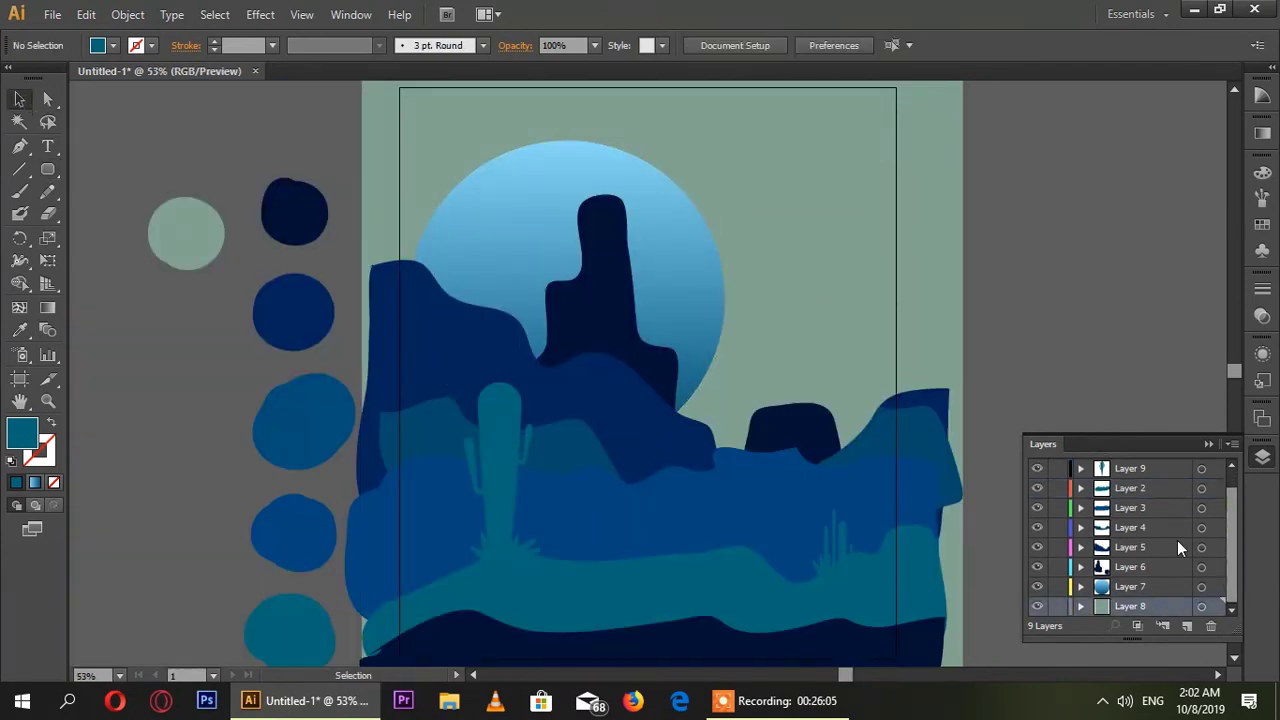
click(1211, 625)
click(700, 371)
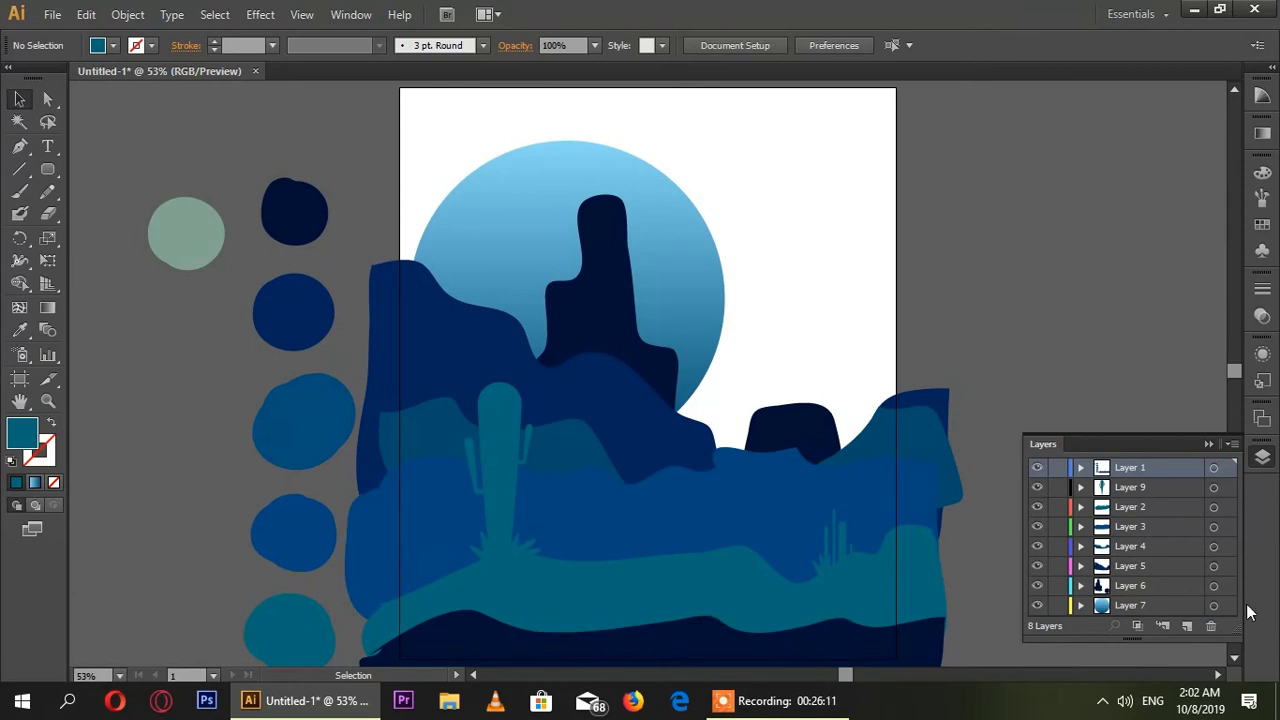
click(1187, 625)
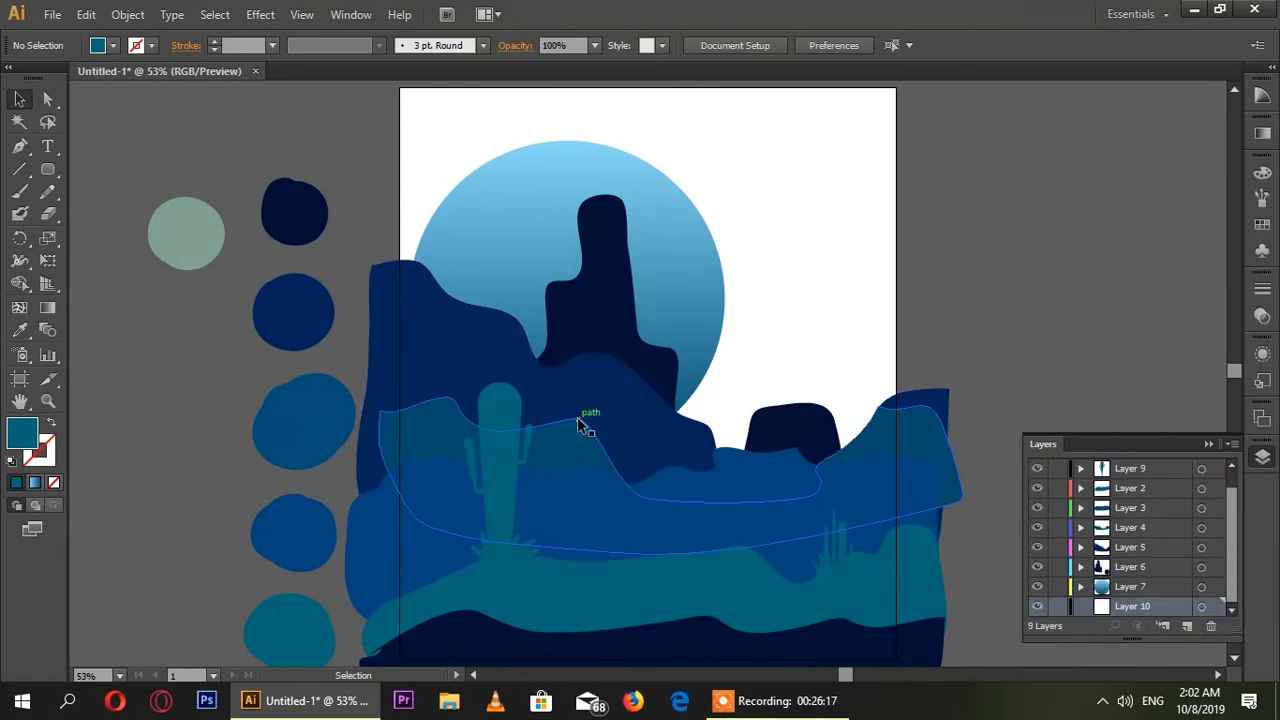
Eyedropper the sun's gradient as the fill and darken its right end colour.
key(i)
click(690, 300)
click(1262, 133)
double_click(1027, 182)
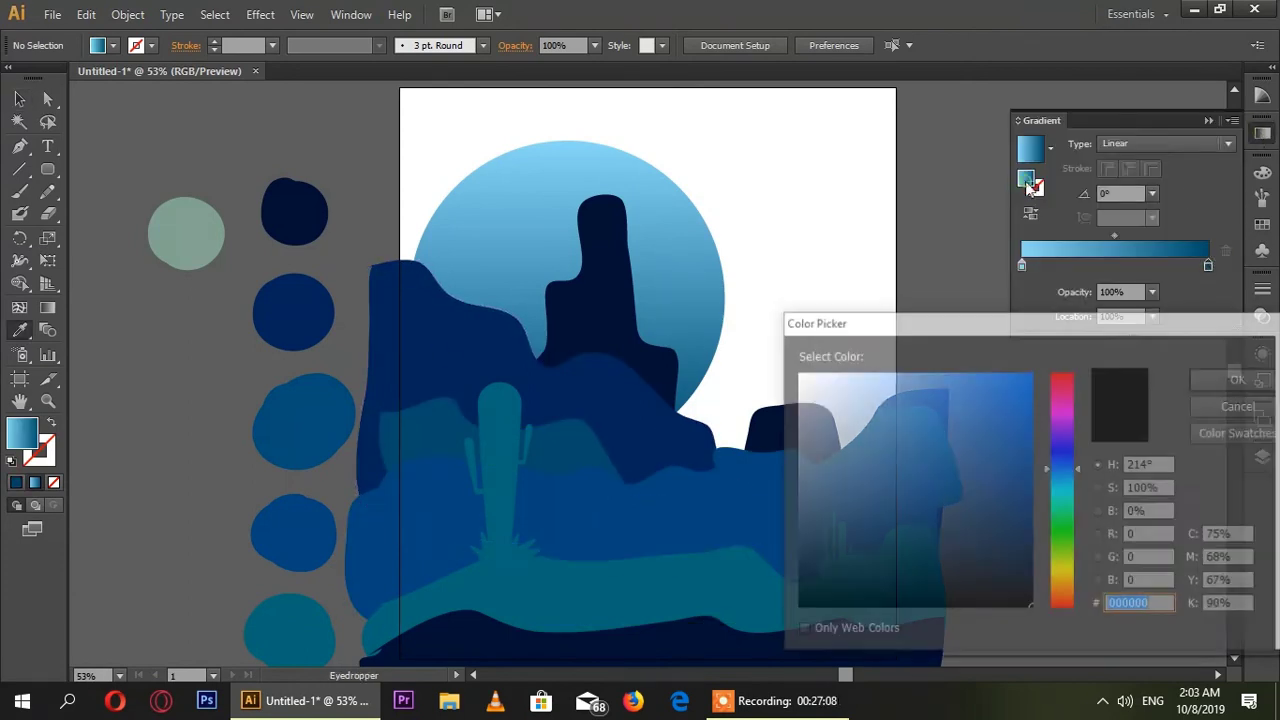
click(1234, 374)
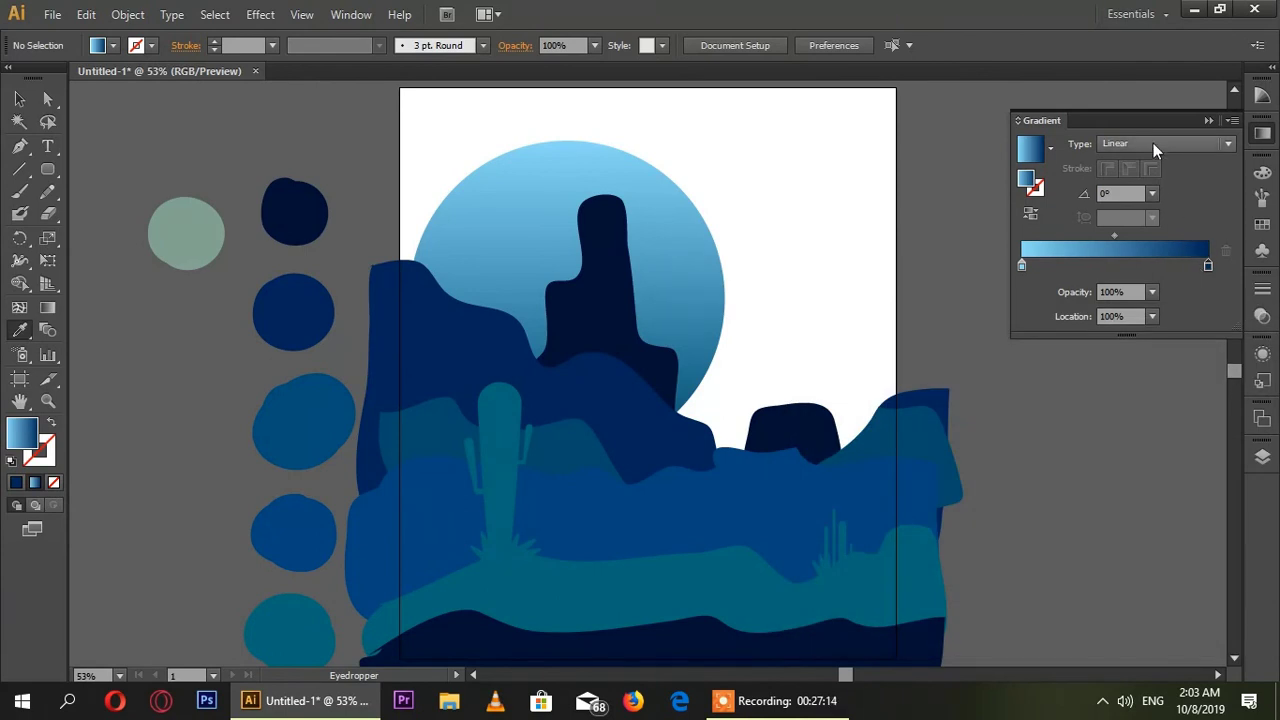
Draw a gradient rectangle covering the whole artboard and set its angle to 90°.
key(ctrl+minus)
drag(47, 169, 125, 171)
drag(391, 92, 895, 665)
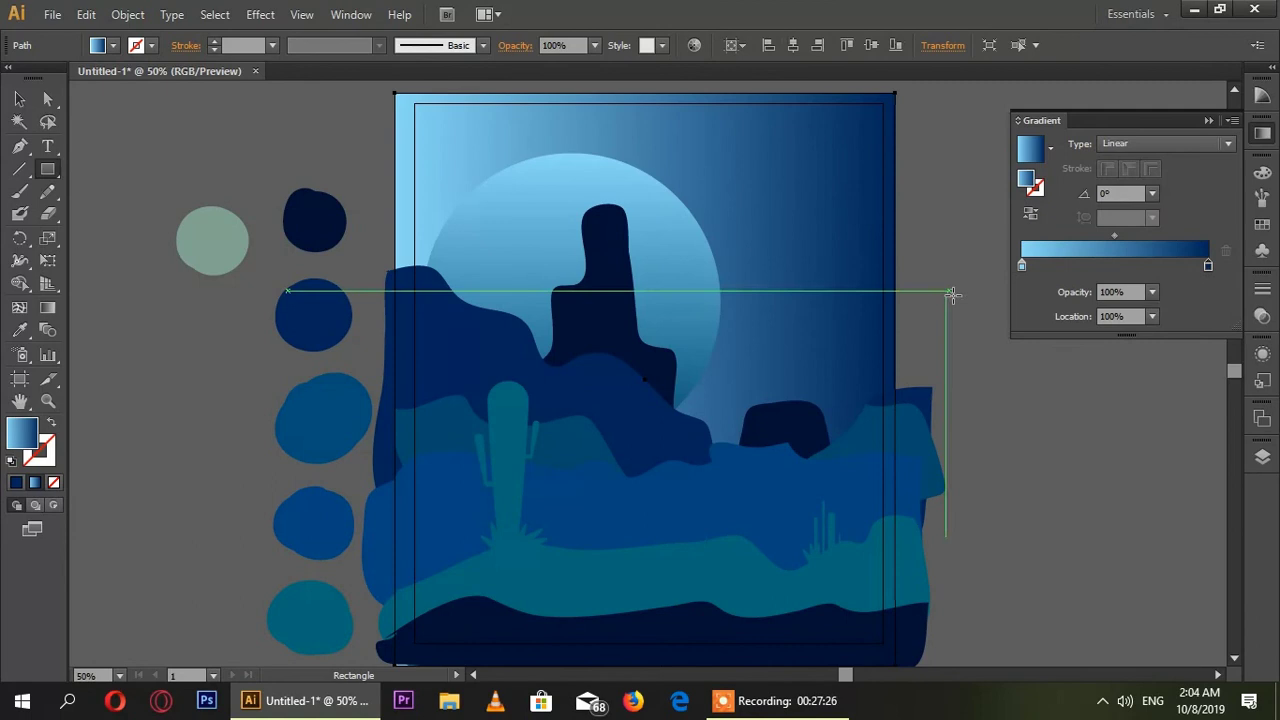
click(1152, 193)
click(1146, 338)
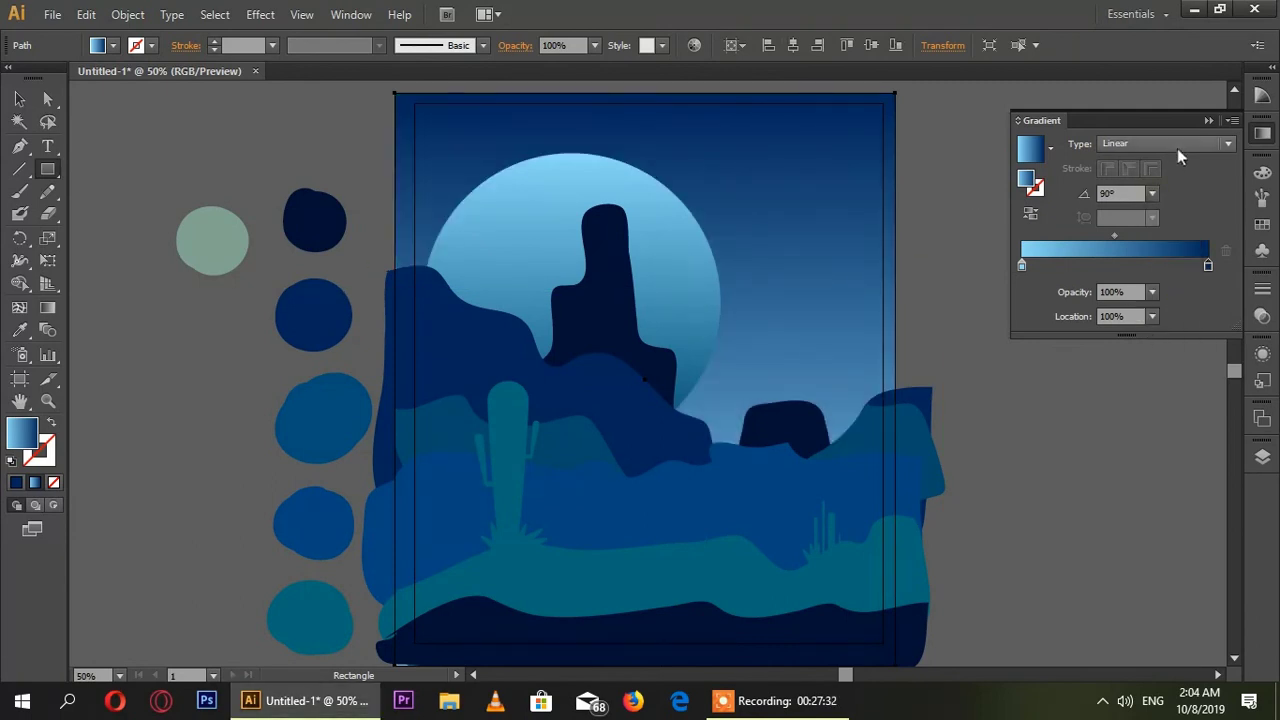
Set the sky gradient's right stop to navy #002459 and keep it vertical at 90°.
double_click(1208, 265)
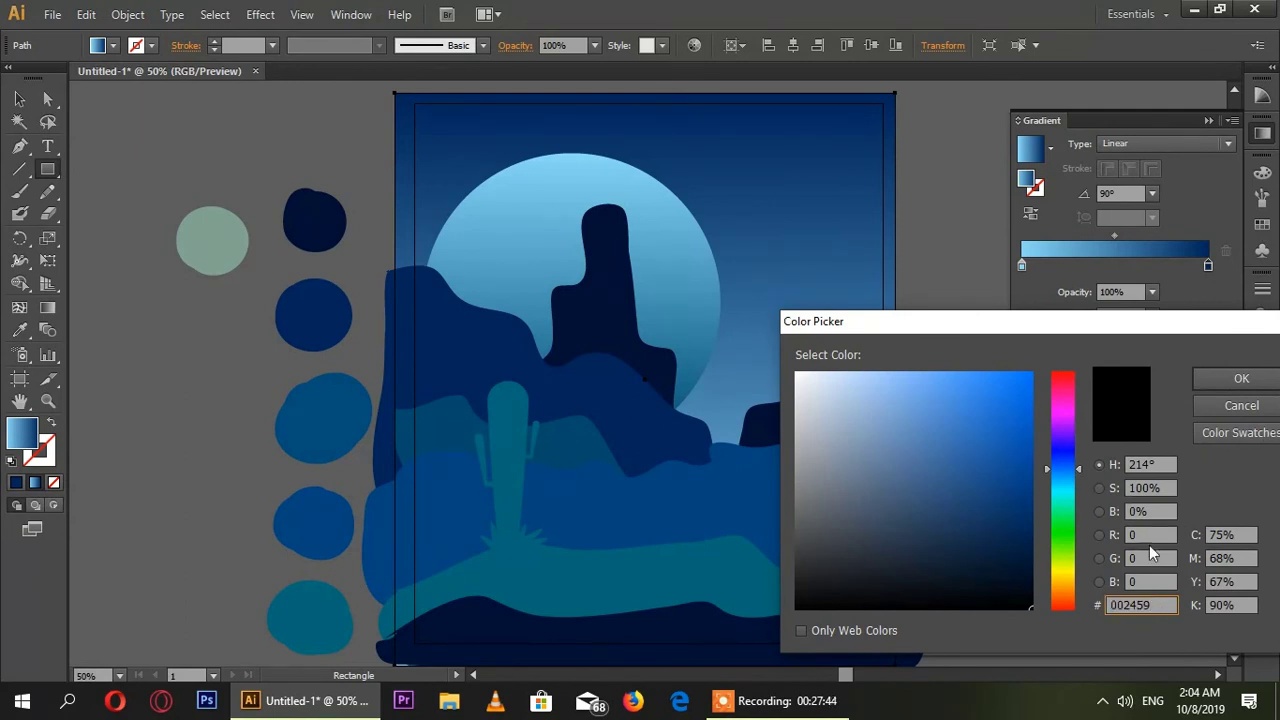
key(Tab)
click(1245, 380)
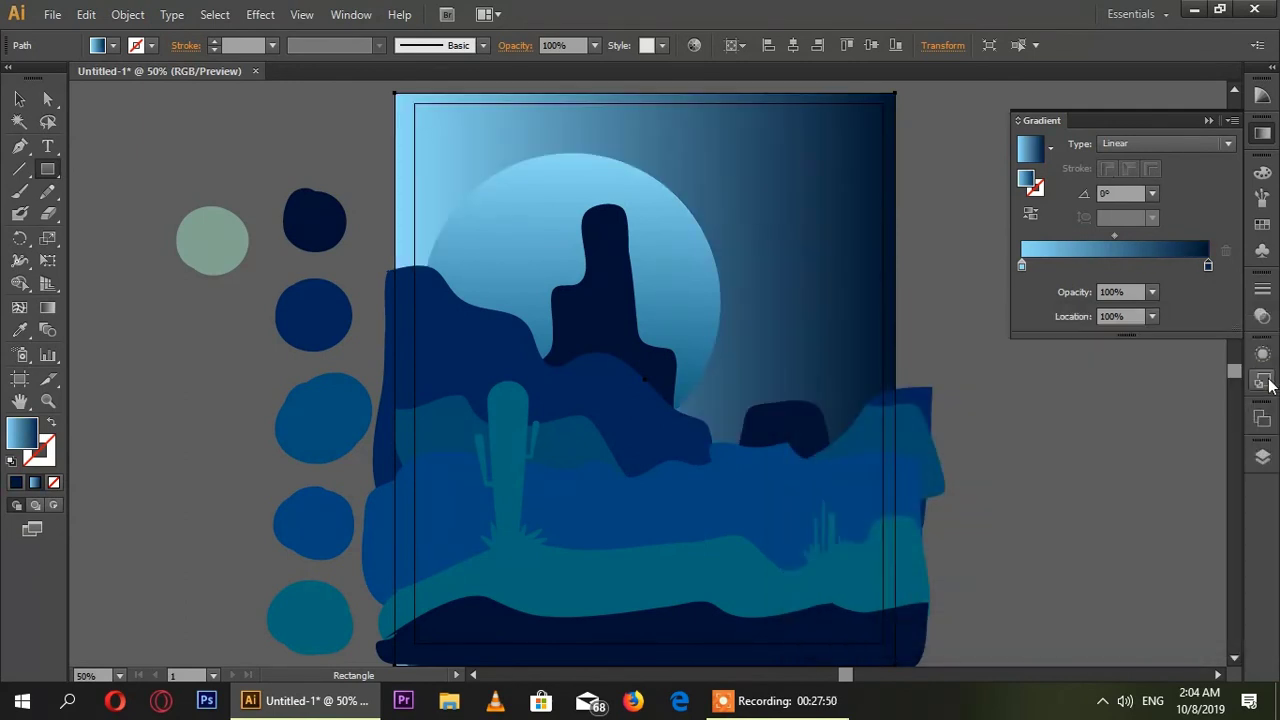
click(1152, 193)
click(1156, 296)
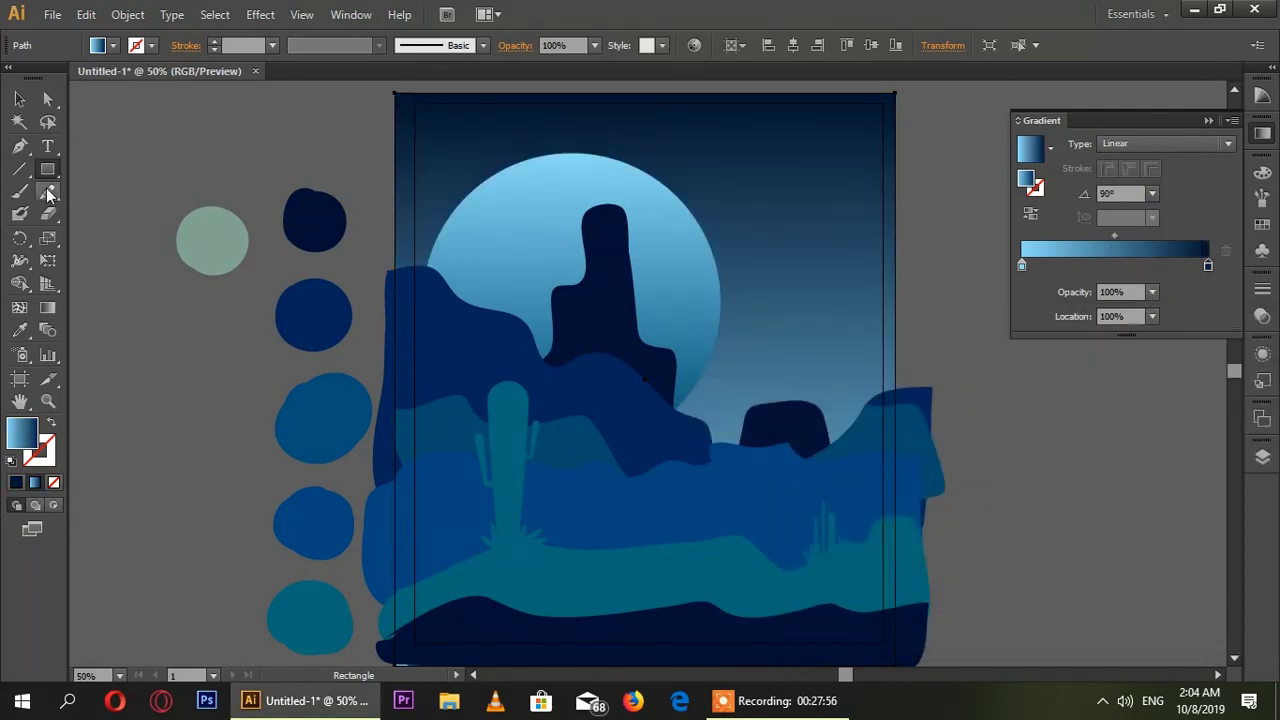